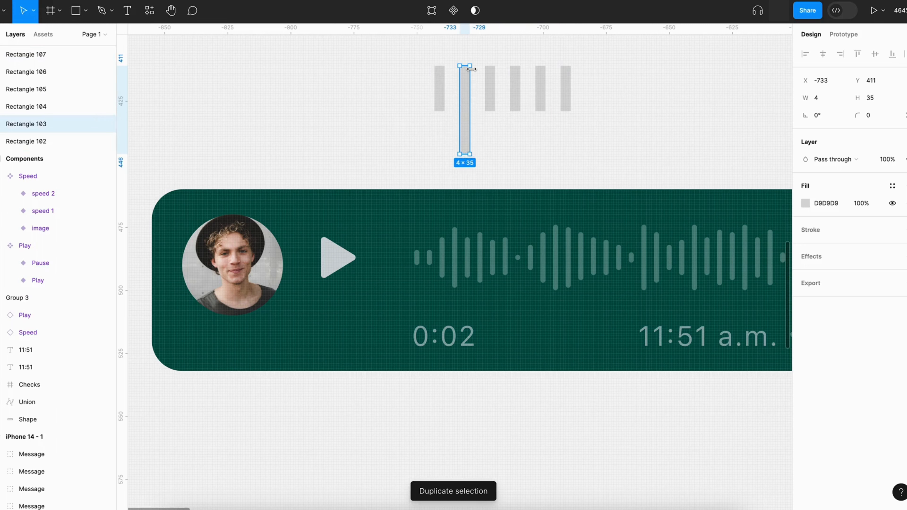
# Extend the second and fourth bars upward to heights of 38 and 23, and align all six bars on their vertical centers
pyautogui.moveTo(465, 63); pyautogui.dragTo(514, 54)
pyautogui.click(514, 73)
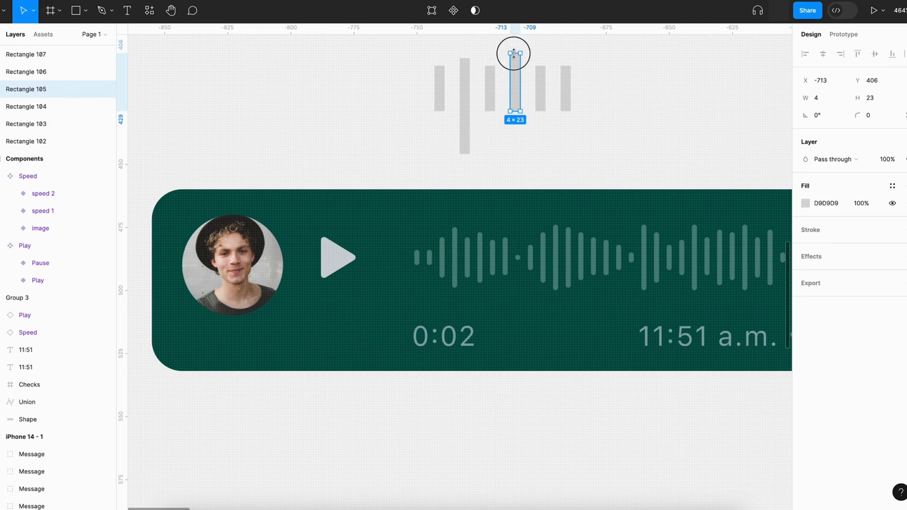
pyautogui.moveTo(610, 69); pyautogui.dragTo(409, 102)
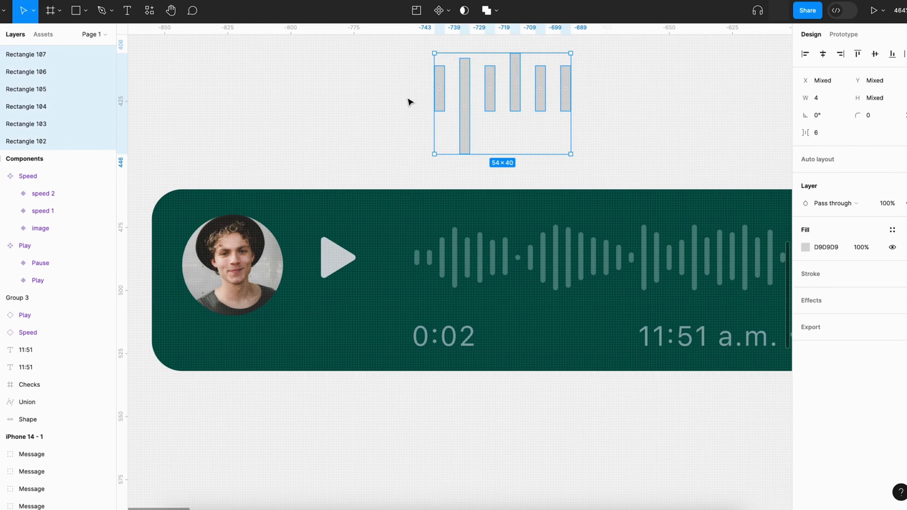
pyautogui.click(874, 54)
pyautogui.click(657, 90)
pyautogui.moveTo(672, 53); pyautogui.dragTo(393, 166)
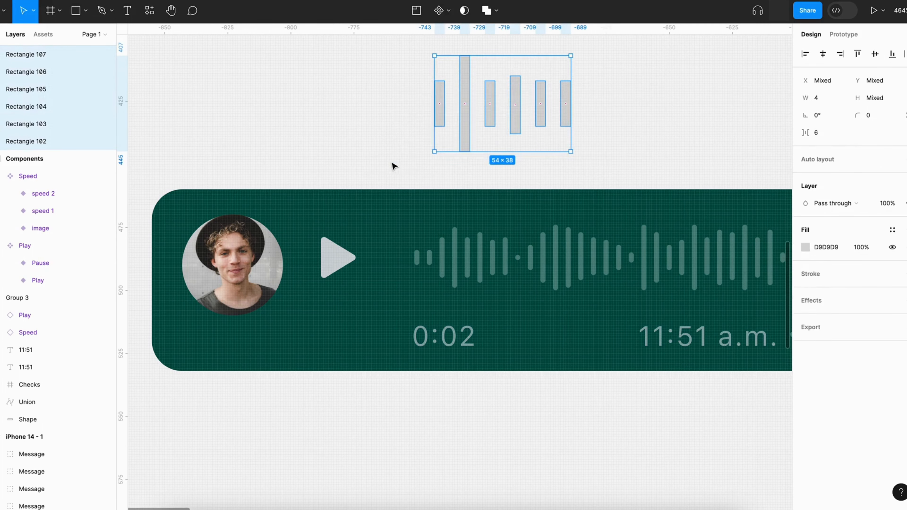
# Round the corners of all six selected bars with a corner radius of 20
pyautogui.click(873, 115)
pyautogui.write('20')
pyautogui.press('Return')
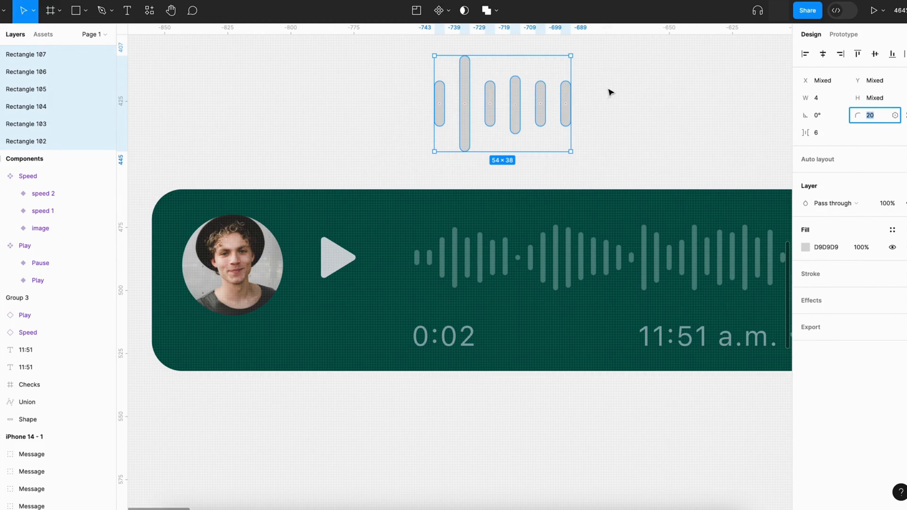
# Combine the six rounded bars into a single shape with a Union boolean operation
pyautogui.click(500, 11)
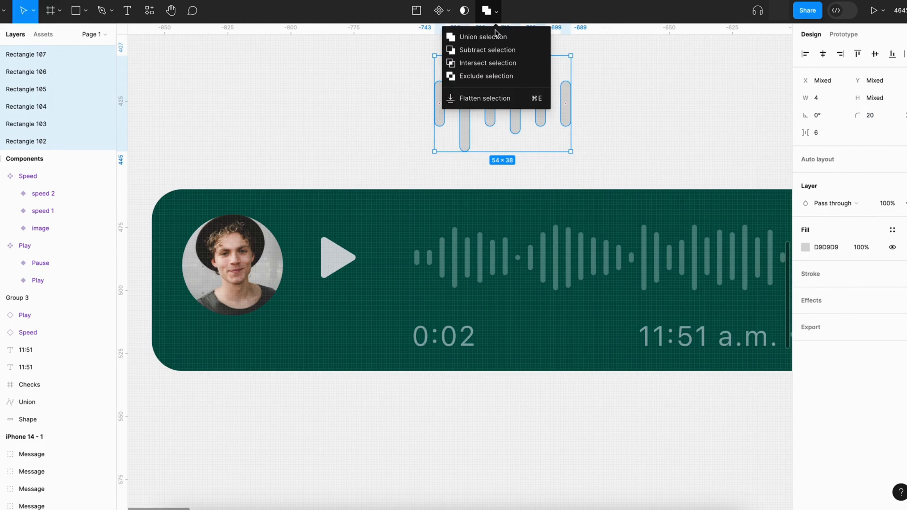
pyautogui.click(489, 41)
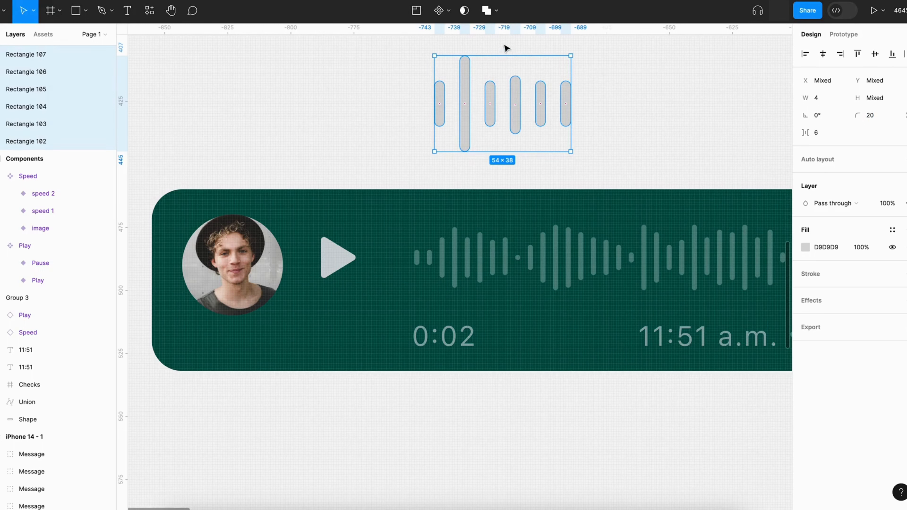
pyautogui.click(500, 53)
pyautogui.click(464, 87)
pyautogui.moveTo(659, 85); pyautogui.dragTo(337, 140)
pyautogui.click(486, 11)
pyautogui.click(381, 77)
pyautogui.click(465, 88)
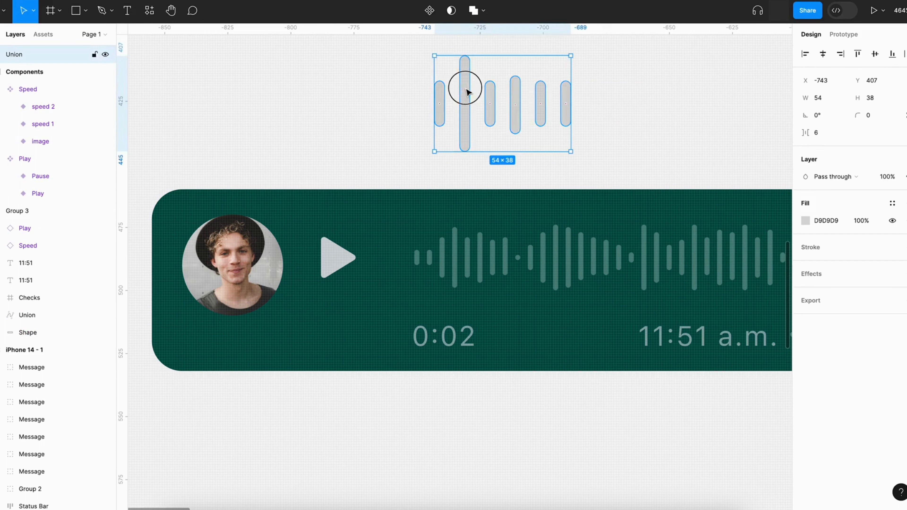
# Move the combined bars as one object above the message bubble, and delete them
pyautogui.moveTo(466, 92); pyautogui.dragTo(376, 101)
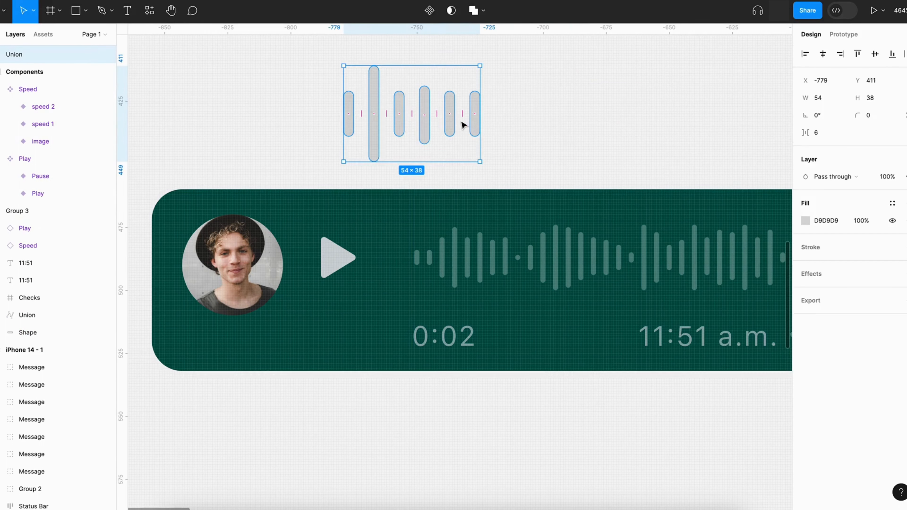
pyautogui.click(516, 126)
pyautogui.click(422, 112)
pyautogui.press('Delete')
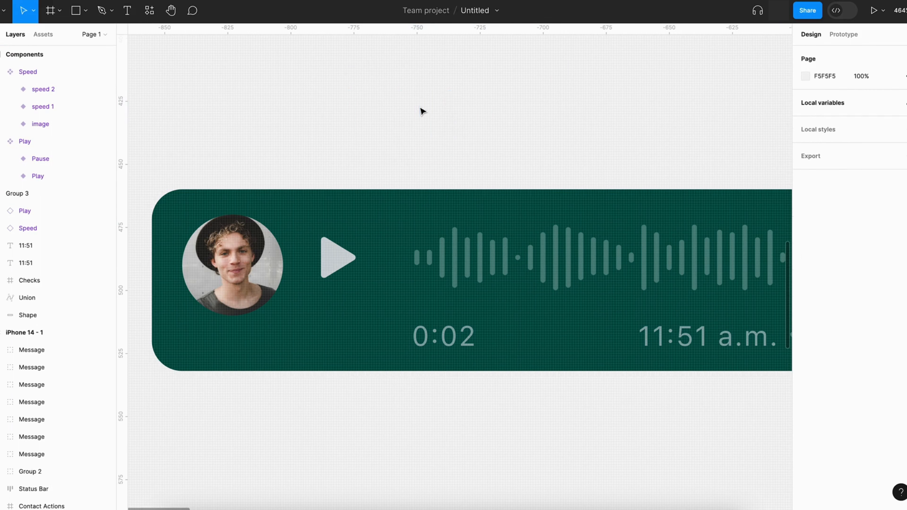
# Duplicate the Union waveform shape in place inside the green voice message bubble
pyautogui.scroll(3, 480, 273)
pyautogui.click(485, 272)
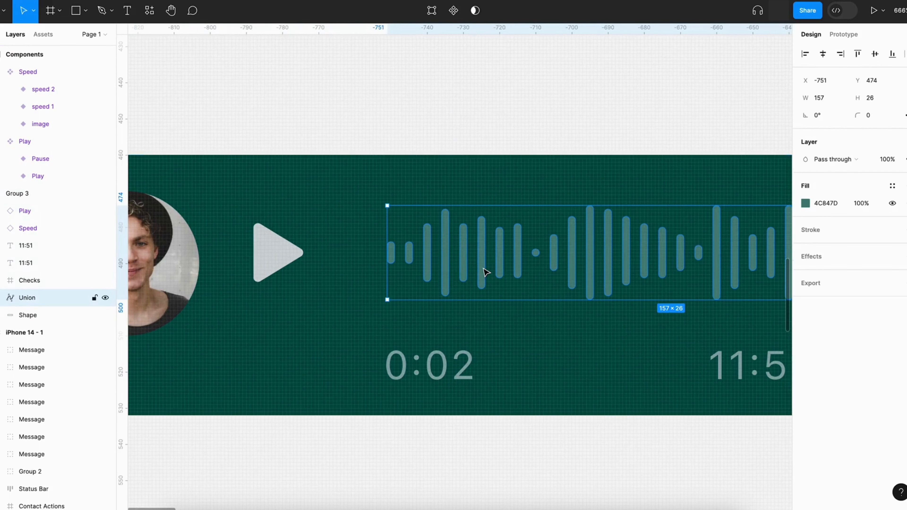
pyautogui.rightClick(485, 272)
pyautogui.press('super+d')
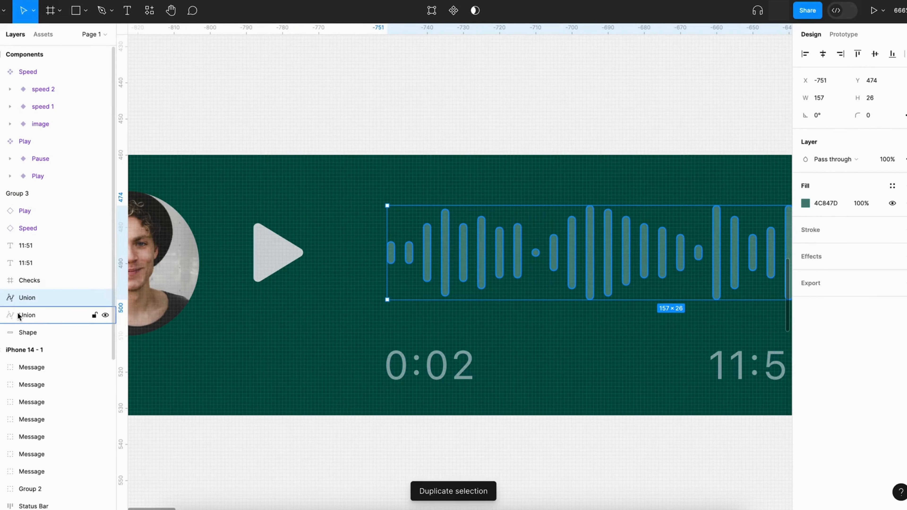
# Draw a thin rectangle 2 wide, place it at the start of the waveform, and stretch it to 27 high
pyautogui.click(402, 112)
pyautogui.scroll(3, 401, 113)
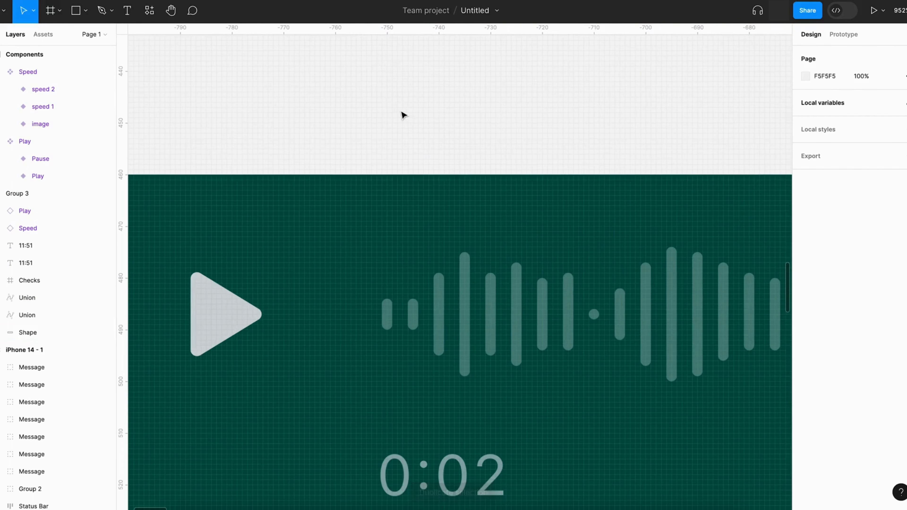
pyautogui.press('r')
pyautogui.moveTo(377, 56); pyautogui.dragTo(392, 149)
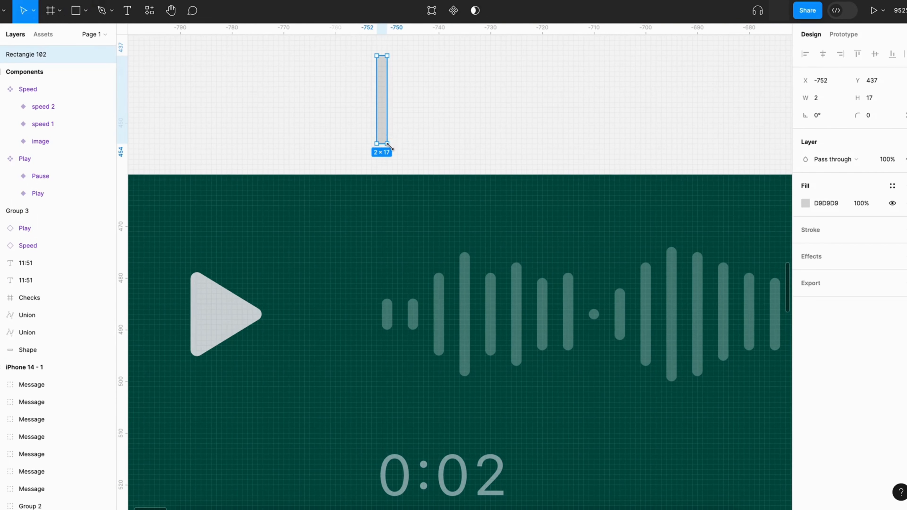
pyautogui.moveTo(385, 112)
pyautogui.mouseDown()
pyautogui.moveTo(380, 309)
pyautogui.moveTo(378, 297)
pyautogui.mouseUp()
pyautogui.moveTo(375, 334); pyautogui.dragTo(377, 384)
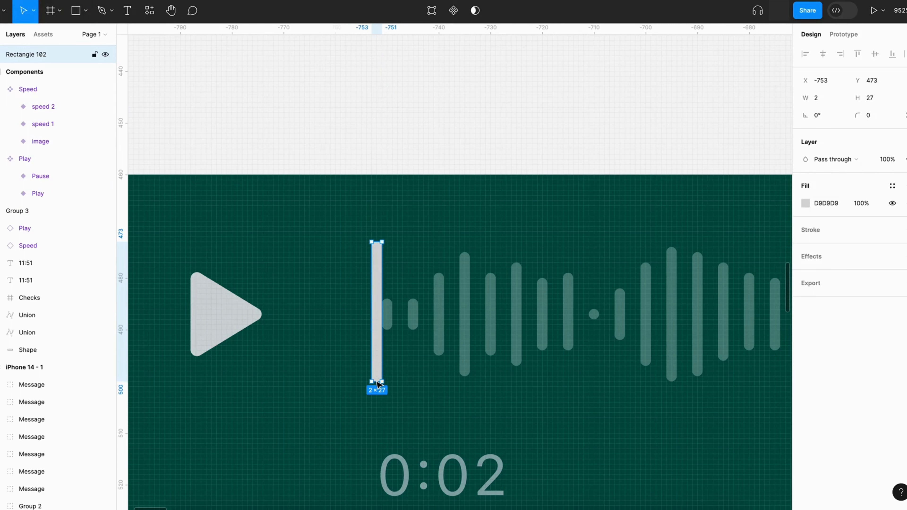
# Mask the thin rectangle with the duplicated waveform shape
pyautogui.click(413, 319)
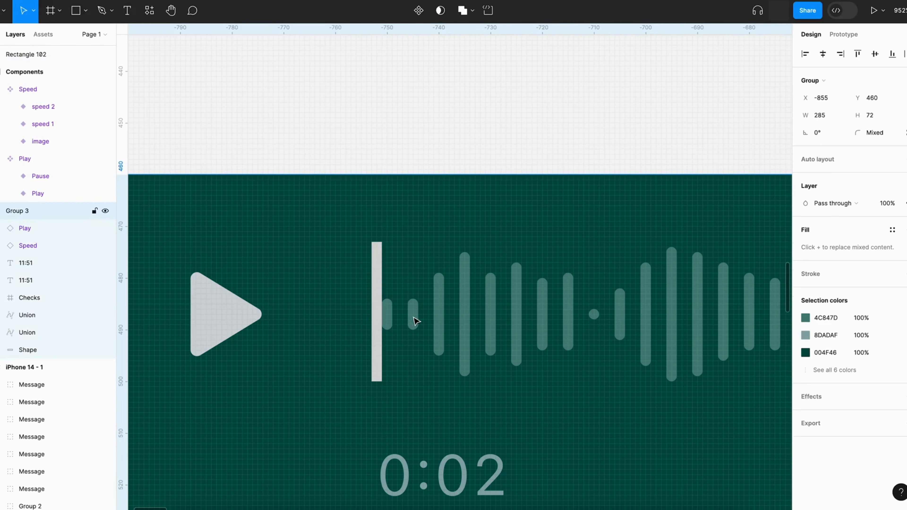
pyautogui.doubleClick(474, 285)
pyautogui.keyDown('shift'); pyautogui.click(375, 285); pyautogui.keyUp('shift')
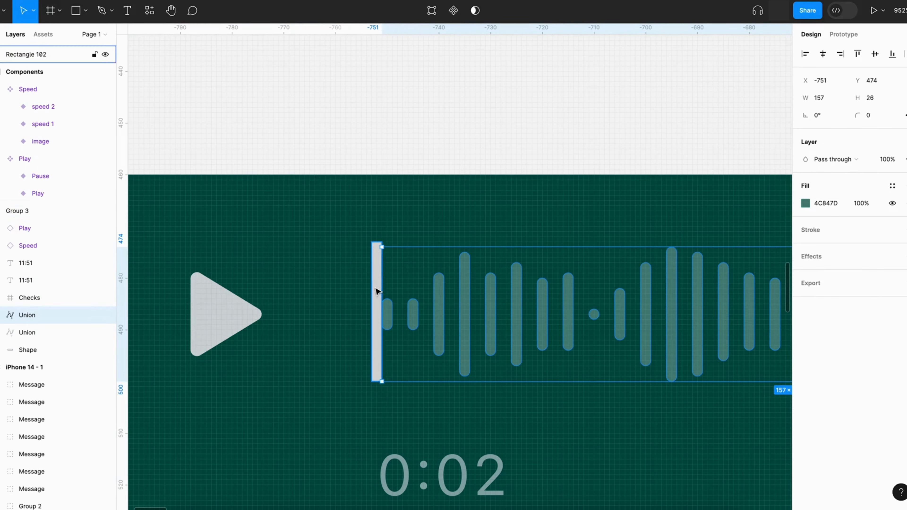
pyautogui.click(454, 10)
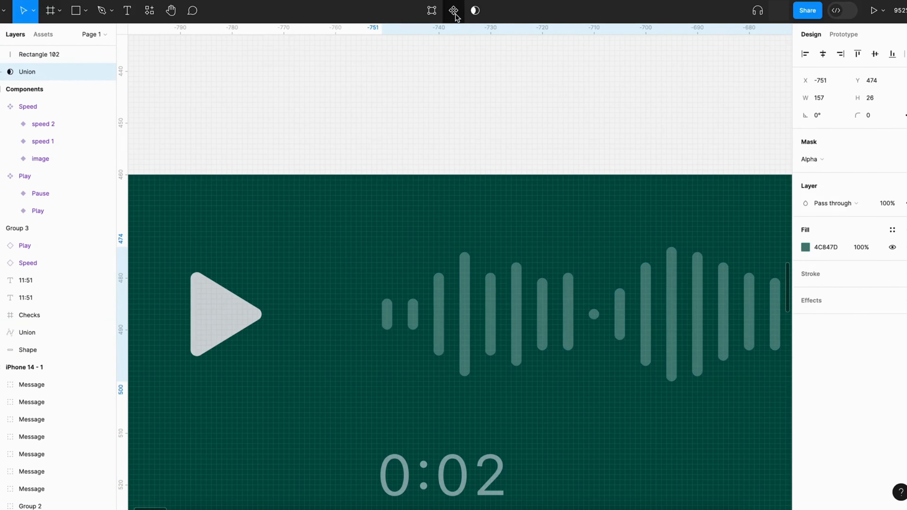
pyautogui.scroll(-2, 379, 296)
pyautogui.scroll(-2, 376, 293)
# Widen the masked rectangle across the first few waveform bars and change its fill to red
pyautogui.click(376, 340)
pyautogui.moveTo(425, 285); pyautogui.dragTo(461, 287)
pyautogui.click(805, 203)
pyautogui.click(773, 251)
# Remove the mask group and the voice message Group 3 that lie outside the phone frame
pyautogui.scroll(-10, 493, 149)
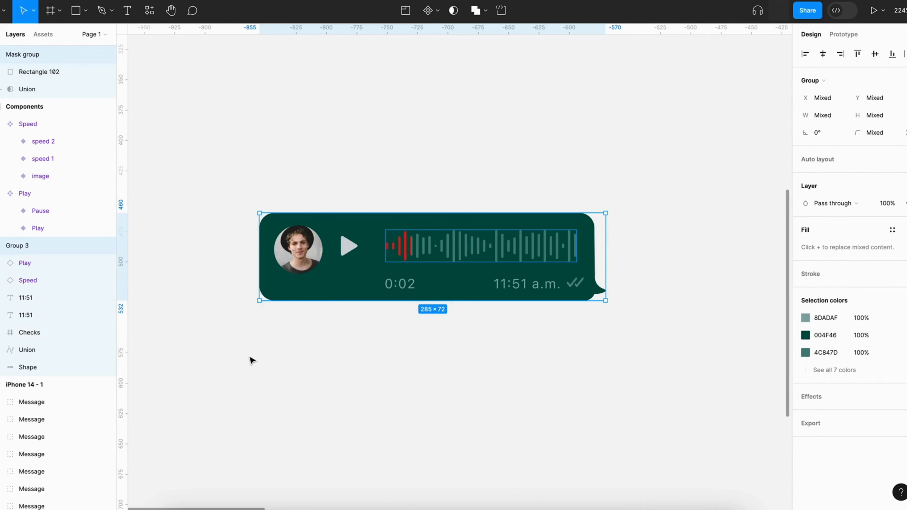
pyautogui.scroll(-4, 251, 357)
pyautogui.hscroll(5, 250, 357)
pyautogui.scroll(3, 250, 358)
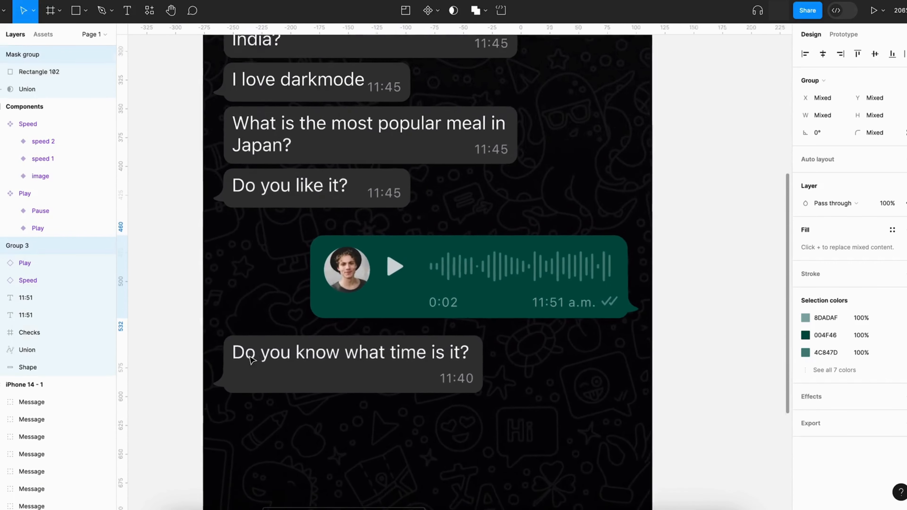
pyautogui.press('Escape')
pyautogui.scroll(-5, 444, 326)
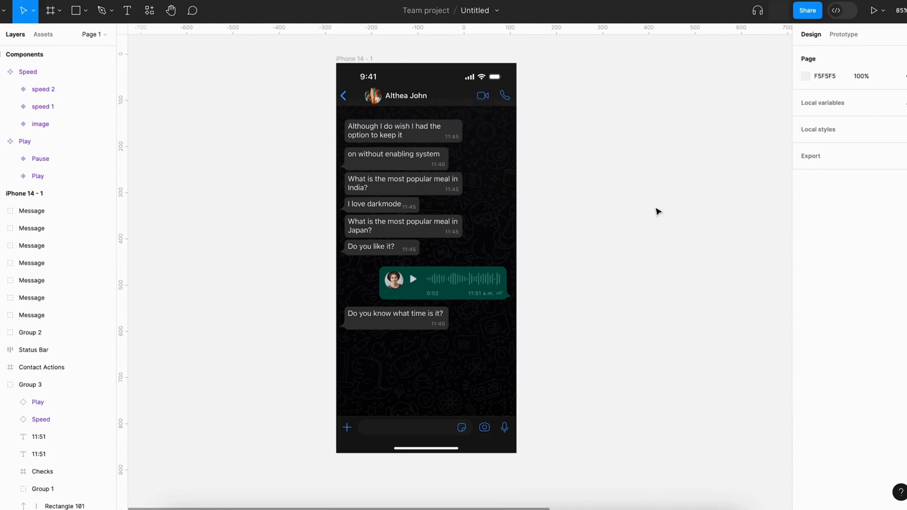
# Create a local number variable named "highlight rectangle width" with the value 0
pyautogui.click(904, 102)
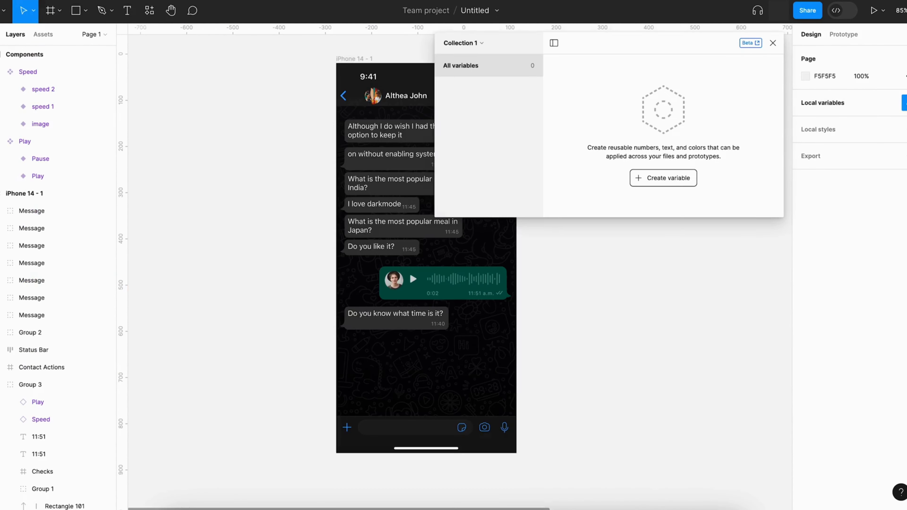
pyautogui.moveTo(670, 49); pyautogui.dragTo(644, 89)
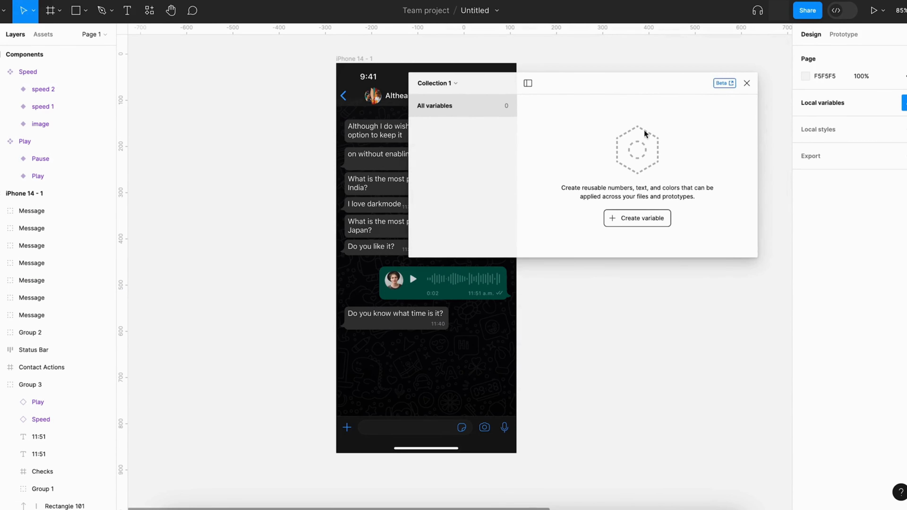
pyautogui.click(632, 218)
pyautogui.click(632, 259)
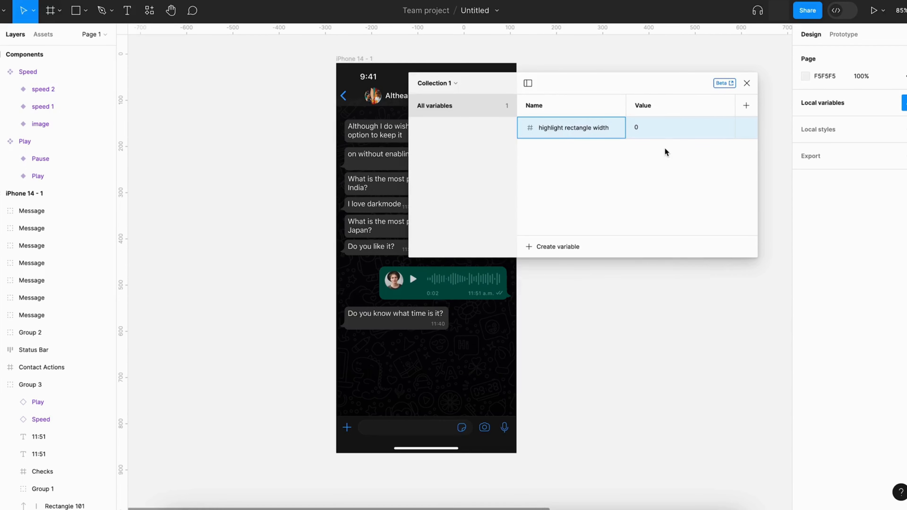
# Create a second number variable named "speed", set its value to 1, and close the local variables
pyautogui.click(573, 247)
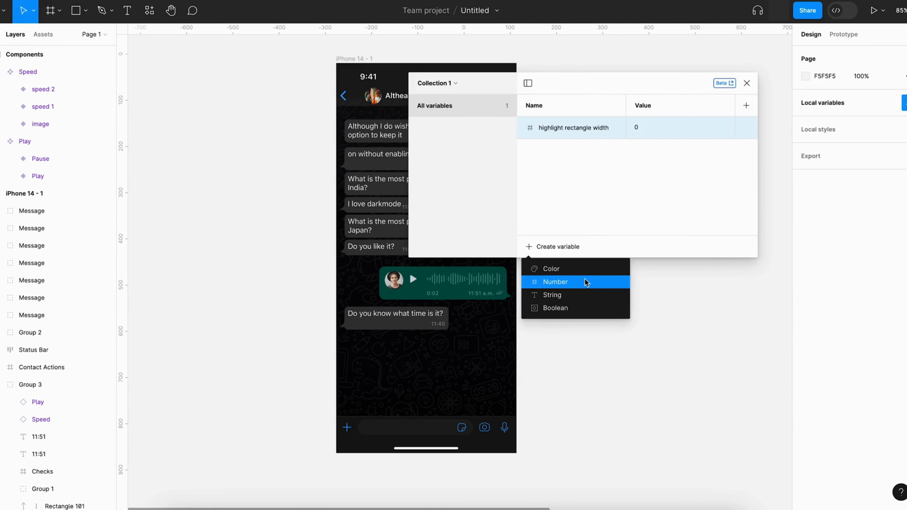
pyautogui.click(585, 283)
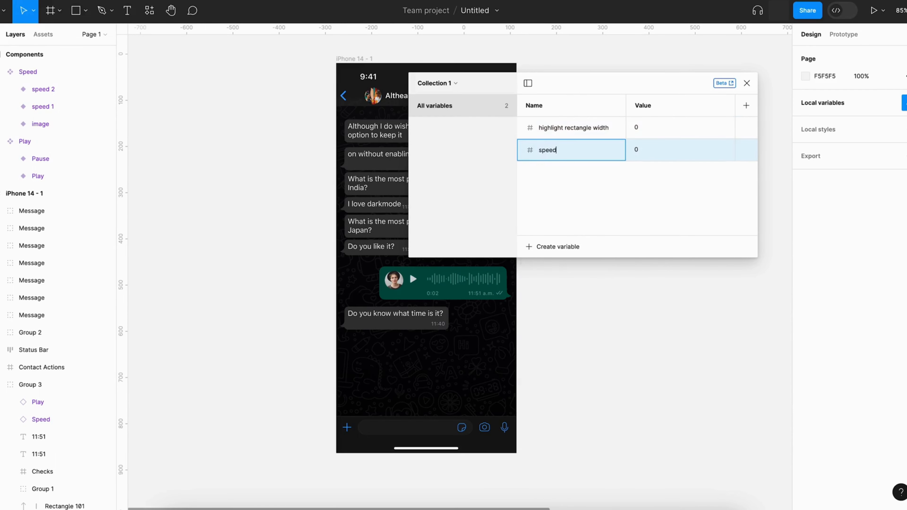
pyautogui.click(648, 157)
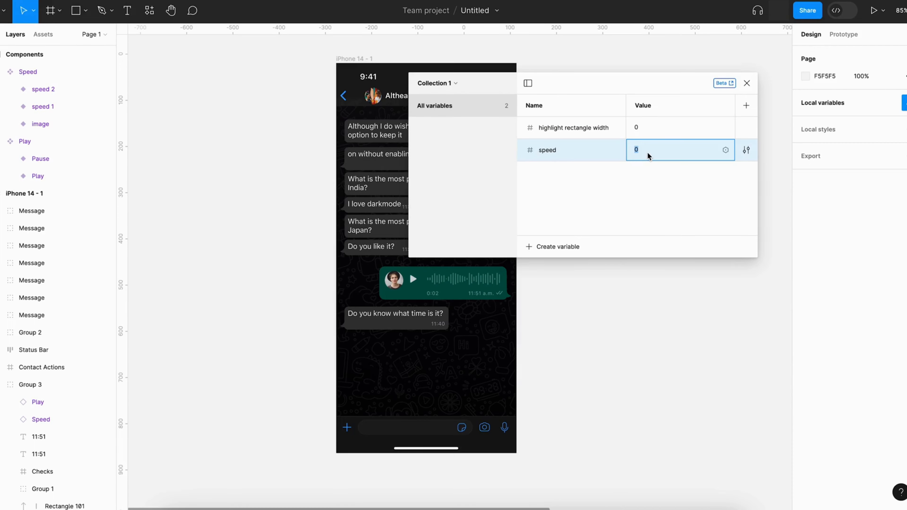
pyautogui.write('1')
pyautogui.press('Return')
pyautogui.click(746, 83)
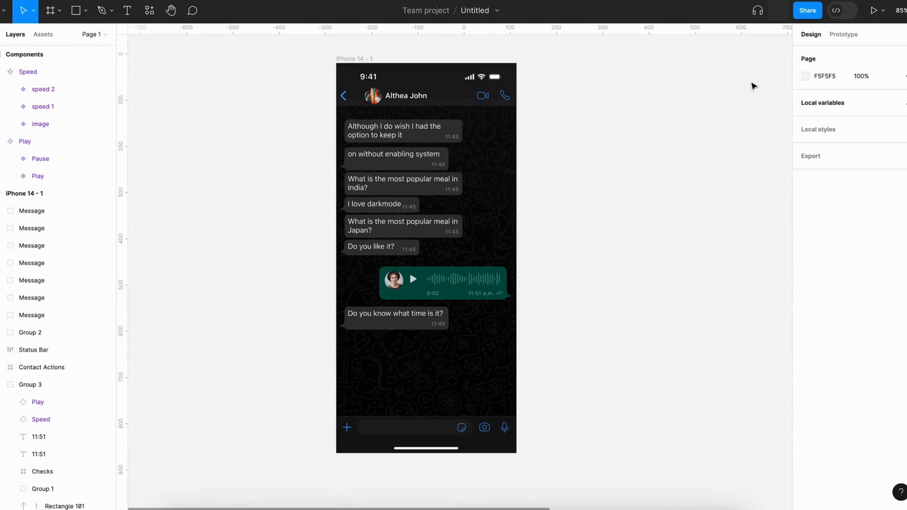
# Bind the width of Rectangle 101 in the voice message's masked waveform to the "highlight rectangle width" variable
pyautogui.click(446, 296)
pyautogui.scroll(5, 436, 286)
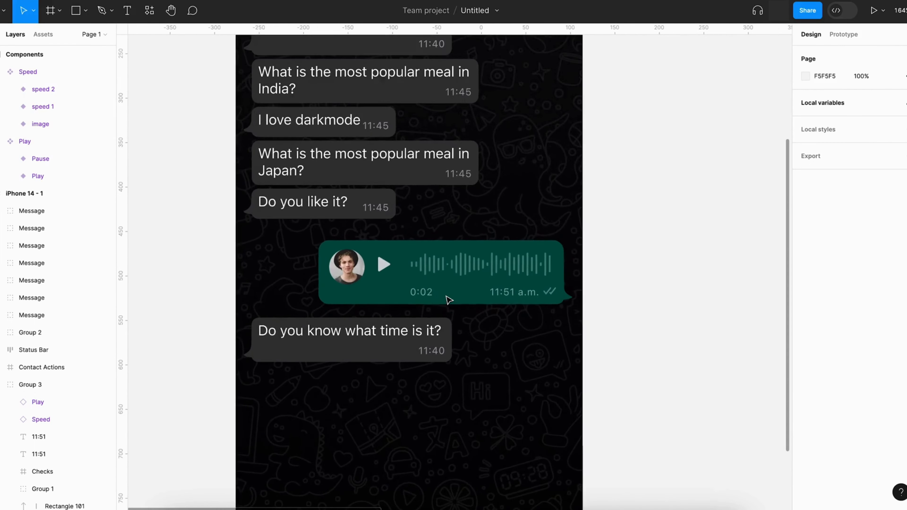
pyautogui.doubleClick(431, 275)
pyautogui.scroll(6, 431, 275)
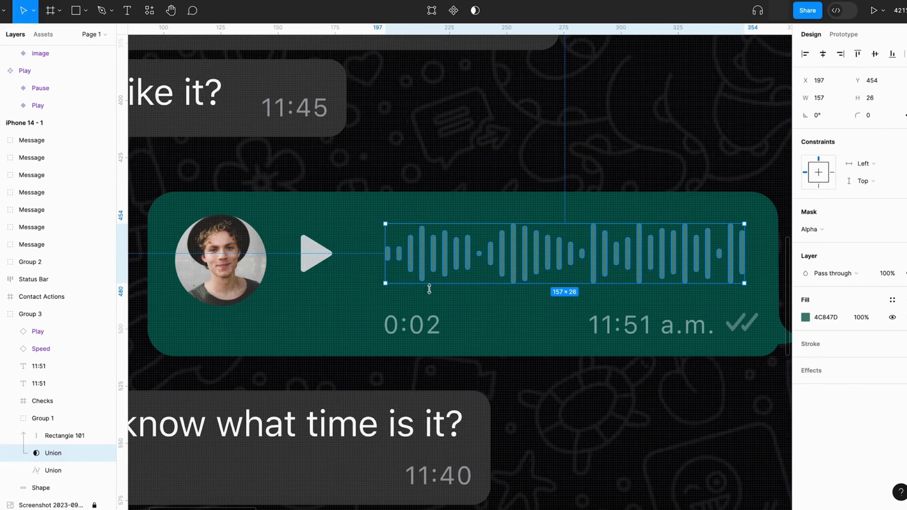
pyautogui.click(77, 437)
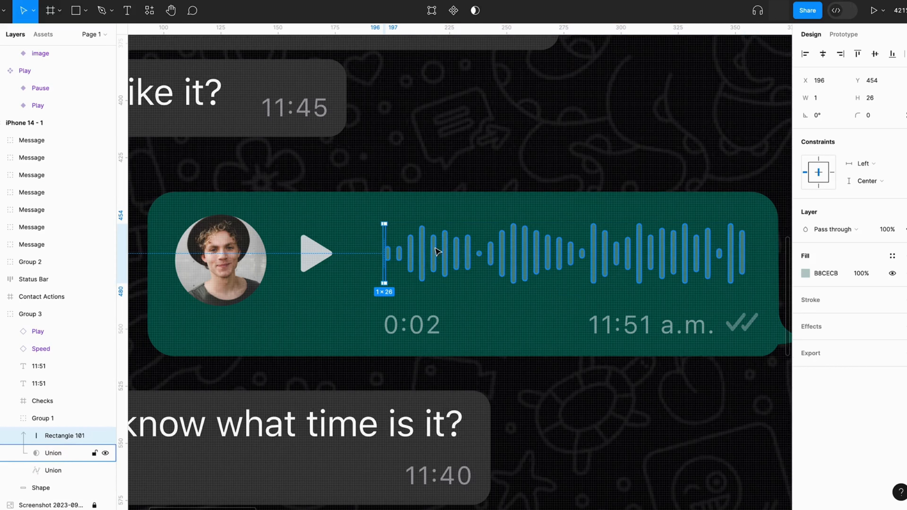
pyautogui.click(842, 99)
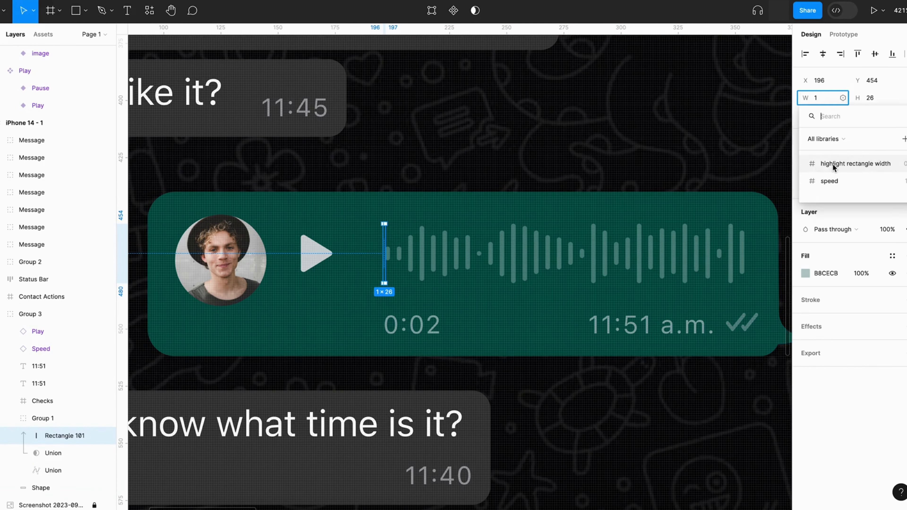
pyautogui.click(818, 168)
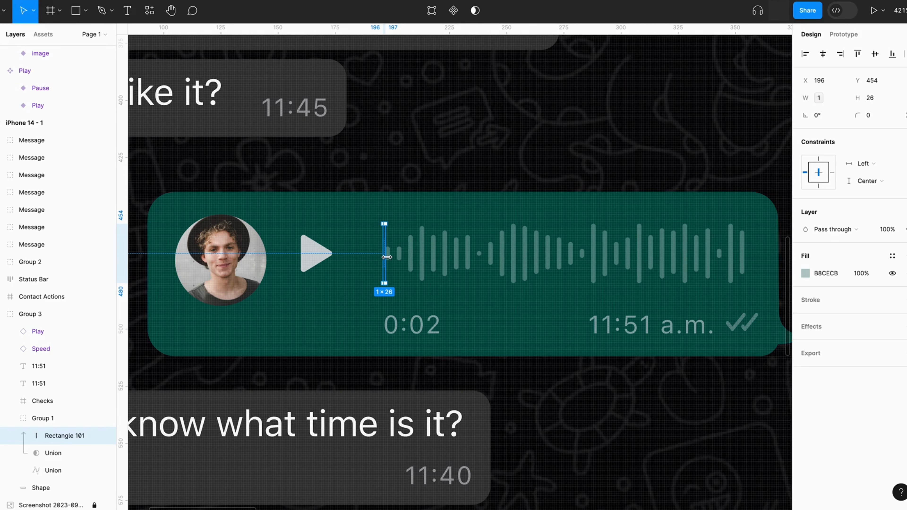
# Duplicate the iPhone 14 - 1 frame beside the original and select both frames
pyautogui.scroll(-5, 386, 257)
pyautogui.scroll(-5, 386, 256)
pyautogui.click(513, 258)
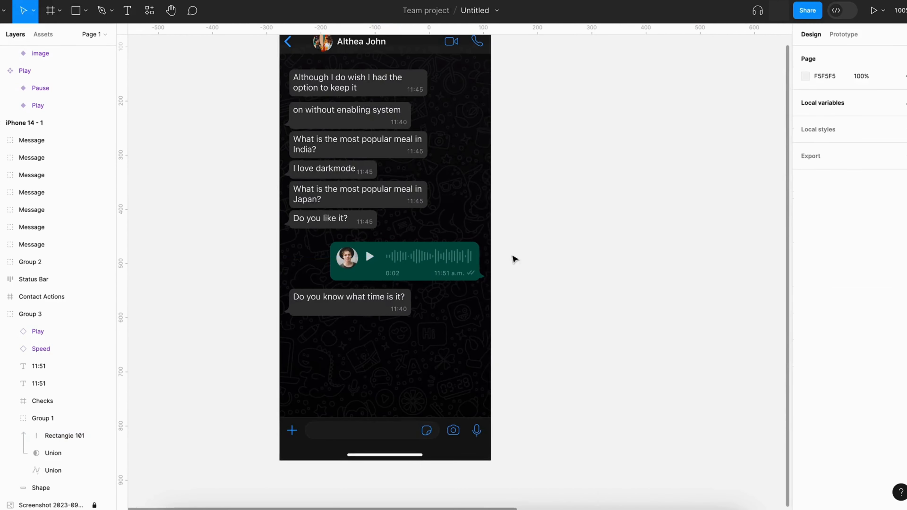
pyautogui.scroll(-3, 514, 258)
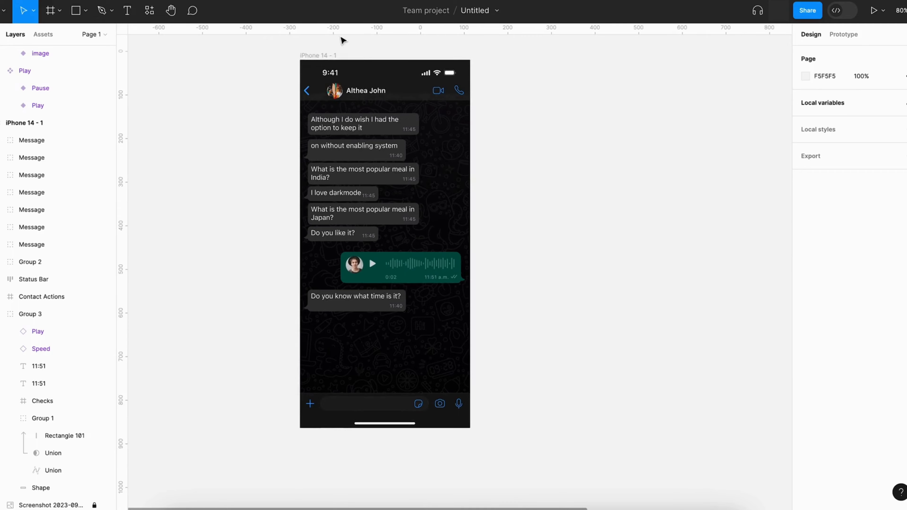
pyautogui.keyDown('alt'); pyautogui.moveTo(322, 52); pyautogui.dragTo(473, 53); pyautogui.keyUp('alt')
pyautogui.moveTo(618, 42); pyautogui.dragTo(246, 432)
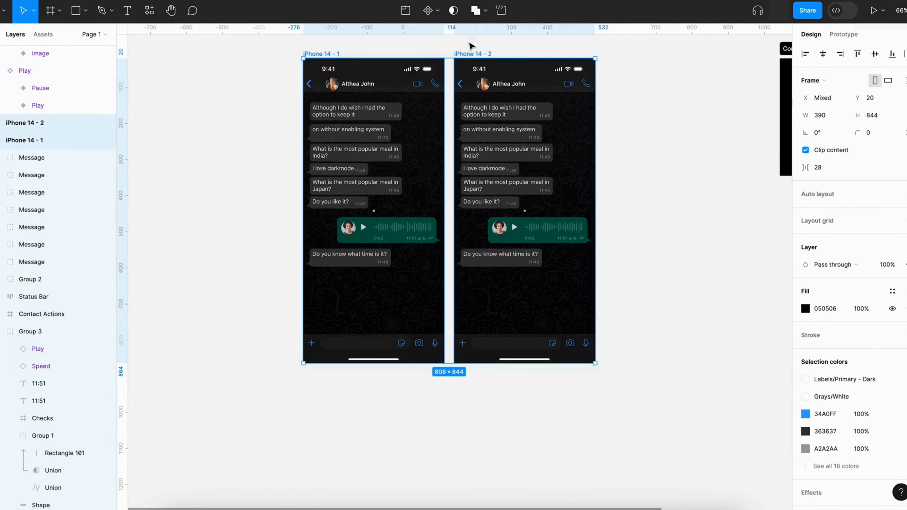
# Duplicate the iPhone 14 - 2 frame to make a third chat screen and space the three frames out
pyautogui.moveTo(466, 57)
pyautogui.mouseDown()
pyautogui.moveTo(290, 62)
pyautogui.moveTo(466, 48)
pyautogui.moveTo(461, 53)
pyautogui.mouseUp()
pyautogui.click(323, 45)
pyautogui.press('Escape')
# Switch the voice message's play button to the Pause variant in both iPhone 14 - 2 and iPhone 14 - 3
pyautogui.doubleClick(353, 227)
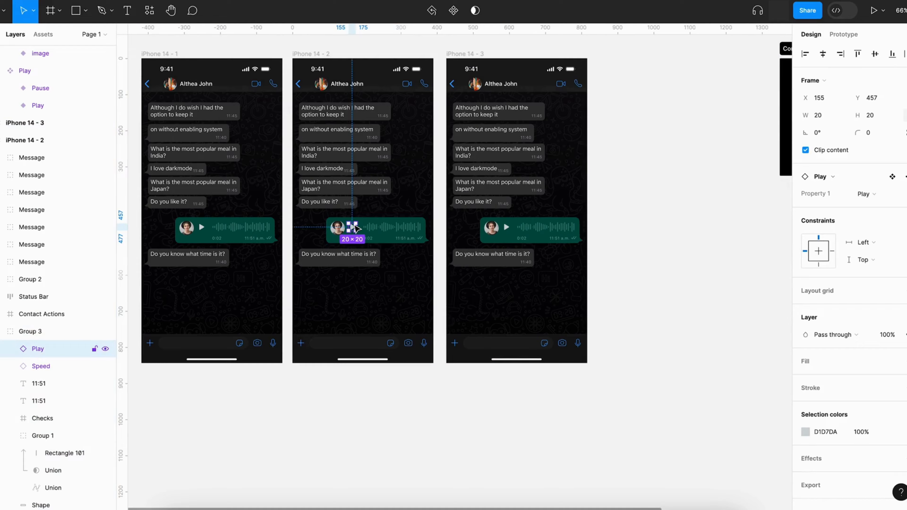
pyautogui.scroll(5, 353, 228)
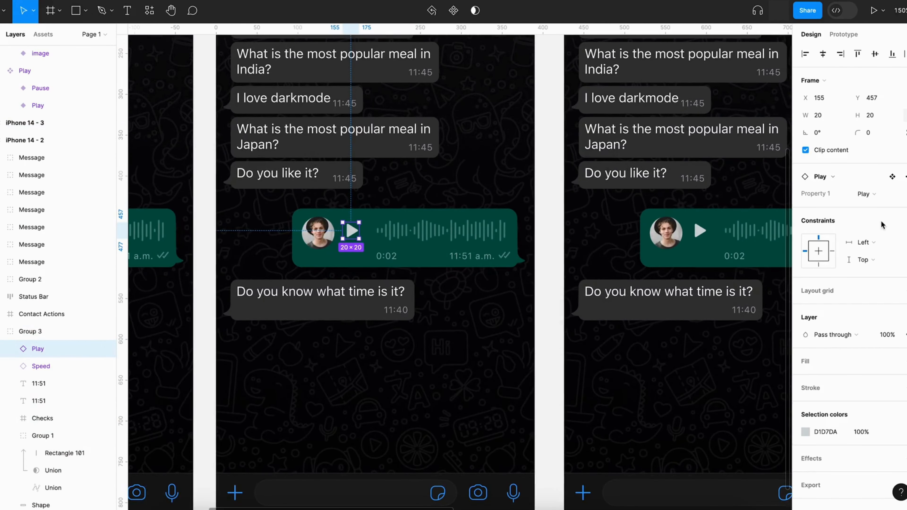
pyautogui.click(872, 197)
pyautogui.click(857, 188)
pyautogui.click(688, 228)
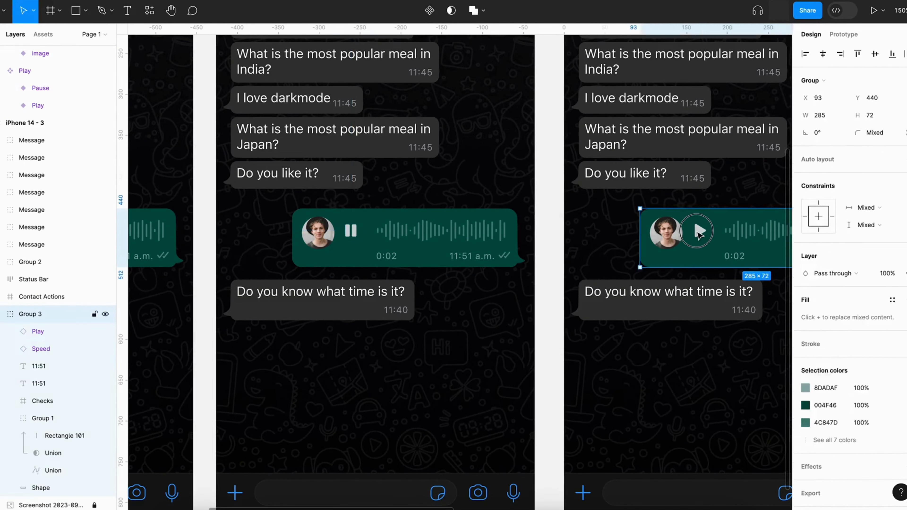
pyautogui.doubleClick(698, 231)
pyautogui.click(865, 197)
pyautogui.click(865, 185)
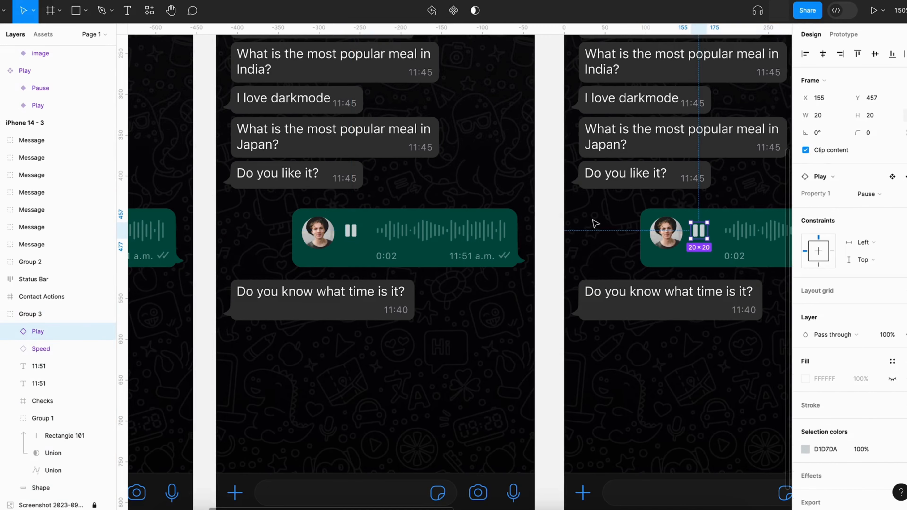
# Move the iPhone 14 - 1 frame farther away from iPhone 14 - 2 to widen the gap between them
pyautogui.scroll(-5, 594, 221)
pyautogui.hscroll(-2, 593, 221)
pyautogui.click(472, 127)
pyautogui.scroll(-1, 473, 127)
pyautogui.scroll(-2, 472, 127)
pyautogui.moveTo(395, 61); pyautogui.dragTo(329, 61)
# Link the play button in iPhone 14 - 1 to iPhone 14 - 2 with an instant on-click Navigate to interaction
pyautogui.doubleClick(365, 226)
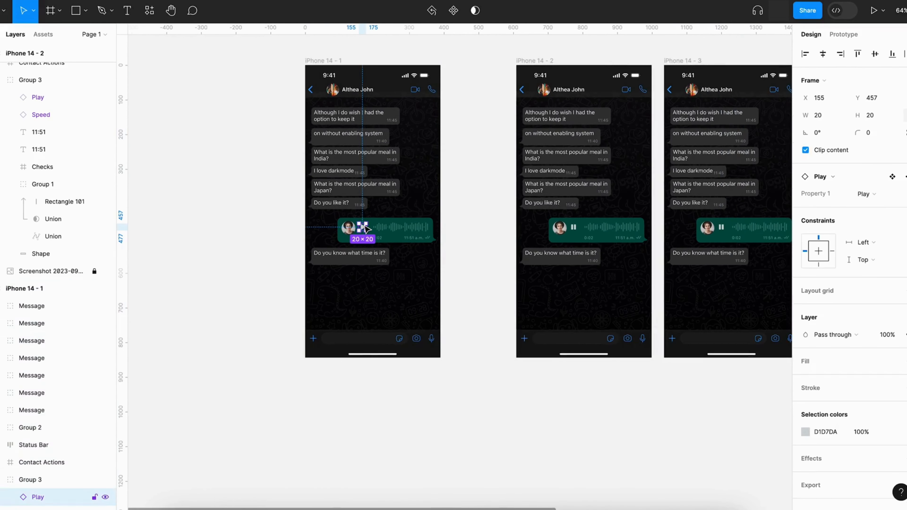
pyautogui.click(843, 34)
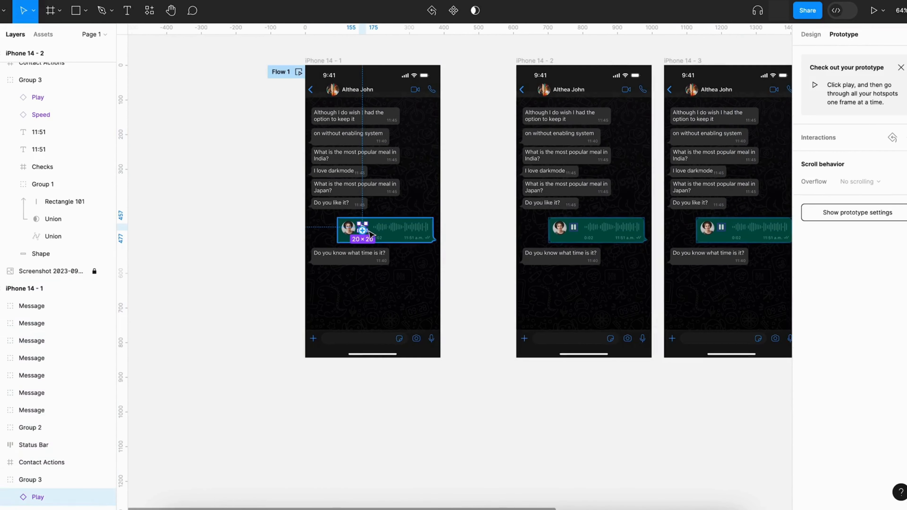
pyautogui.moveTo(370, 231); pyautogui.dragTo(525, 200)
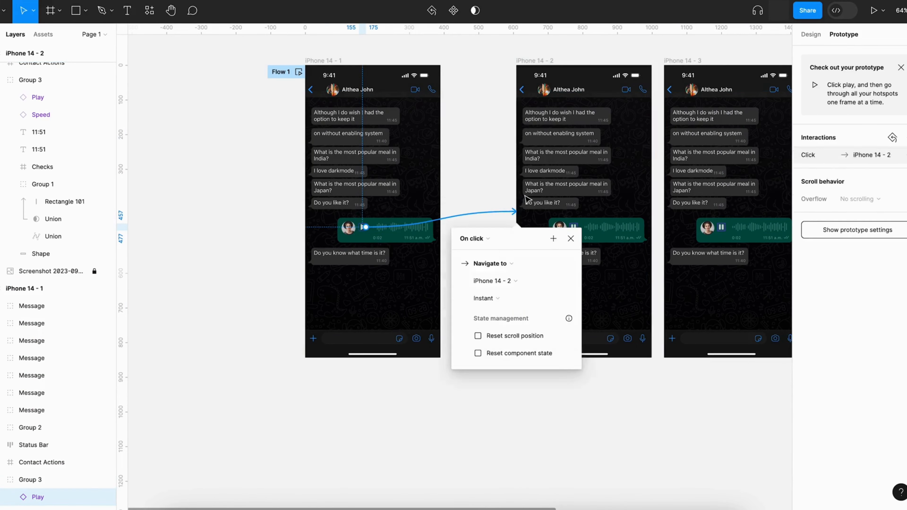
pyautogui.click(623, 207)
# Link the iPhone 14 - 2 frame to iPhone 14 - 3 with an After delay trigger of 100ms
pyautogui.scroll(3, 623, 207)
pyautogui.hscroll(3, 622, 203)
pyautogui.scroll(2, 617, 195)
pyautogui.scroll(-2, 619, 196)
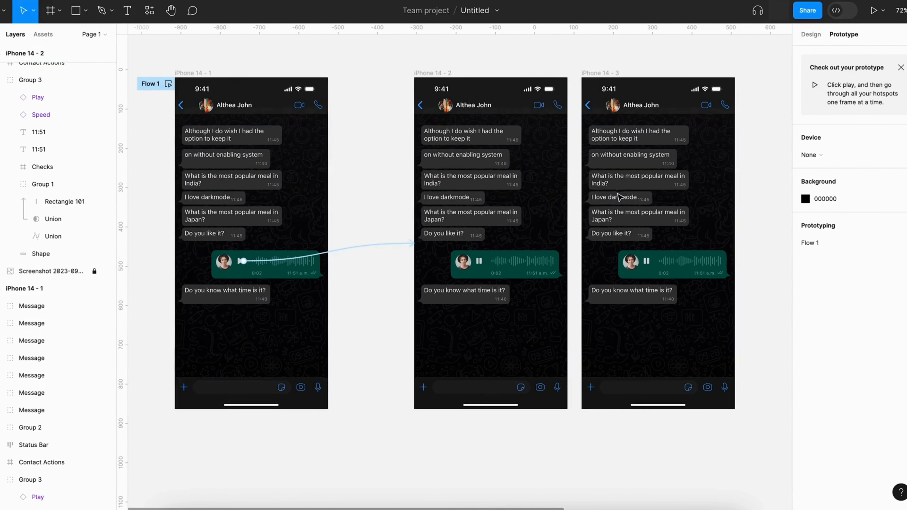
pyautogui.click(441, 80)
pyautogui.moveTo(567, 243); pyautogui.dragTo(611, 243)
pyautogui.click(552, 270)
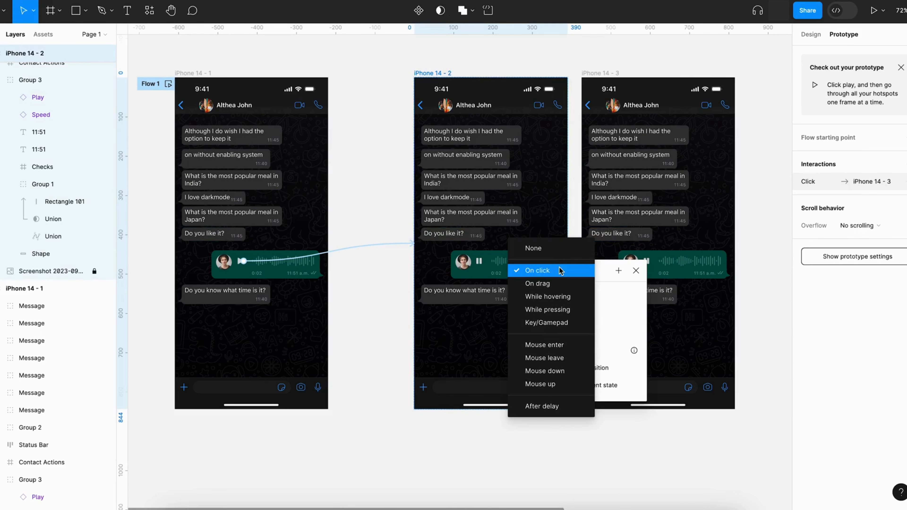
pyautogui.click(540, 408)
pyautogui.click(535, 293)
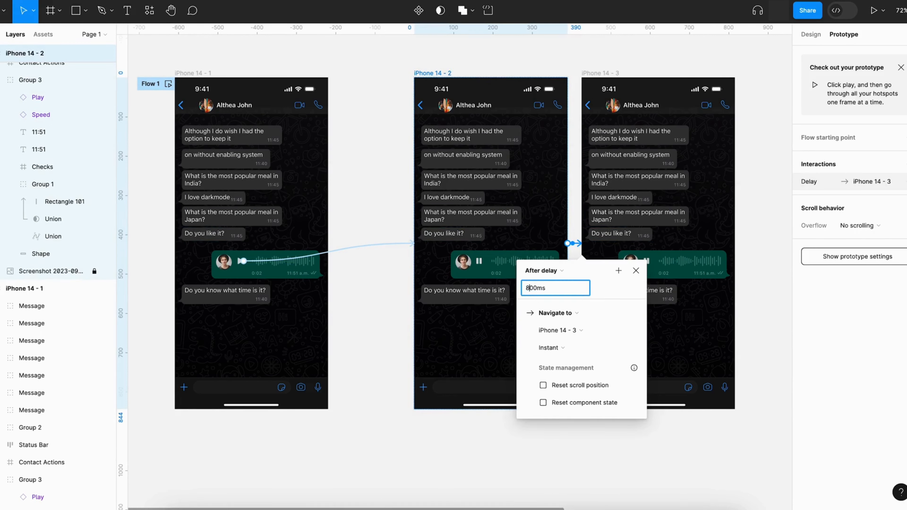
pyautogui.press('Return')
pyautogui.click(591, 442)
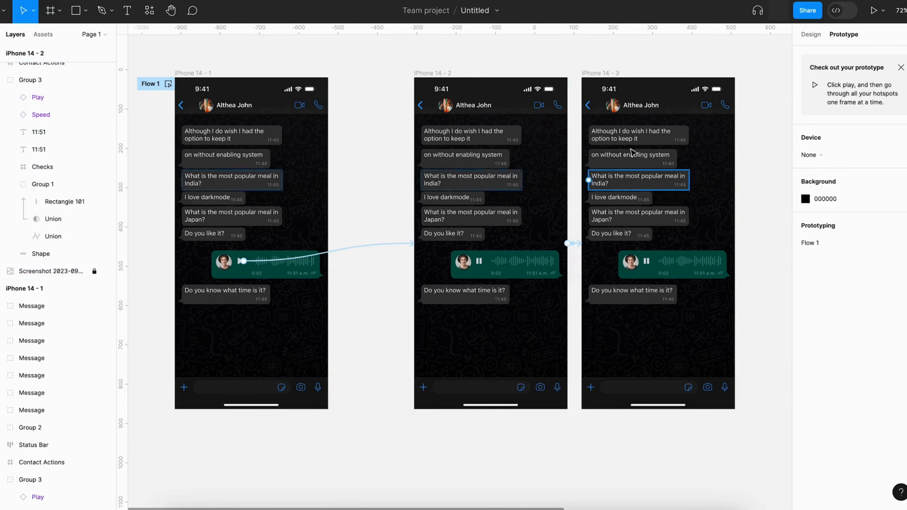
# Link the iPhone 14 - 3 frame back to iPhone 14 - 2 with an After delay trigger of 100ms
pyautogui.click(601, 74)
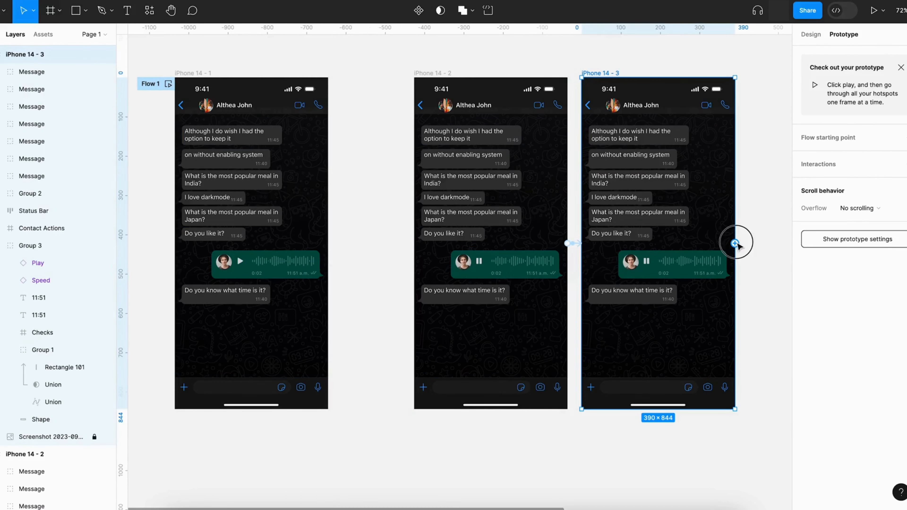
pyautogui.moveTo(737, 243); pyautogui.dragTo(561, 225)
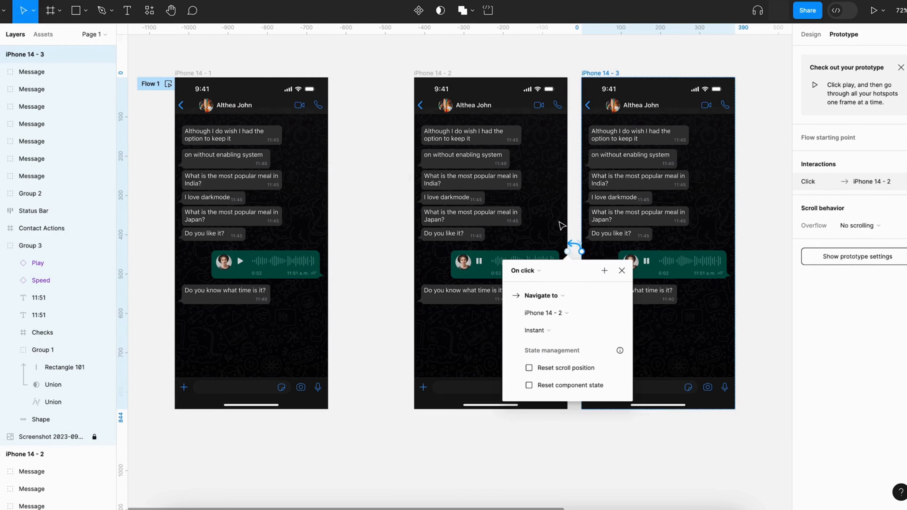
pyautogui.click(545, 272)
pyautogui.click(534, 407)
pyautogui.click(521, 288)
pyautogui.press('Return')
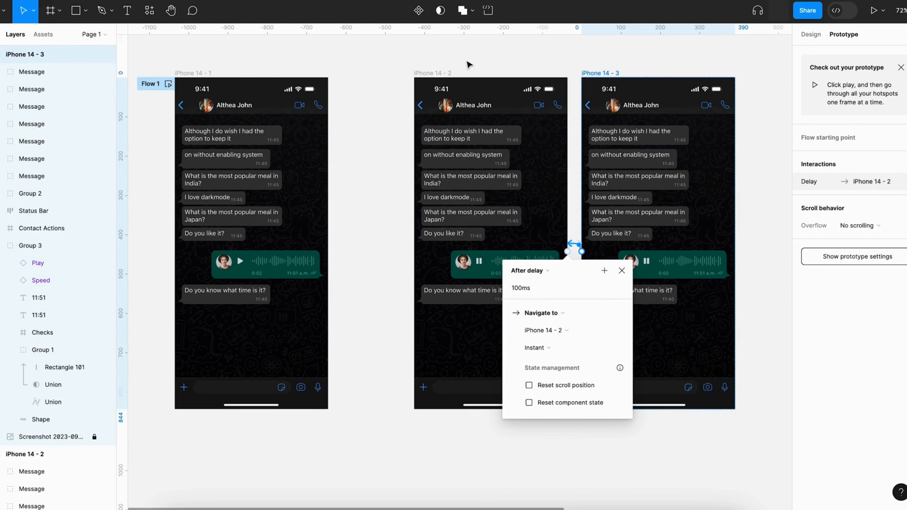
# Space iPhone 14 - 2 away from iPhone 14 - 3 and add a Set variable action to its delay: highlight rectangle width = highlight rectangle width + speed
pyautogui.moveTo(440, 73); pyautogui.dragTo(408, 73)
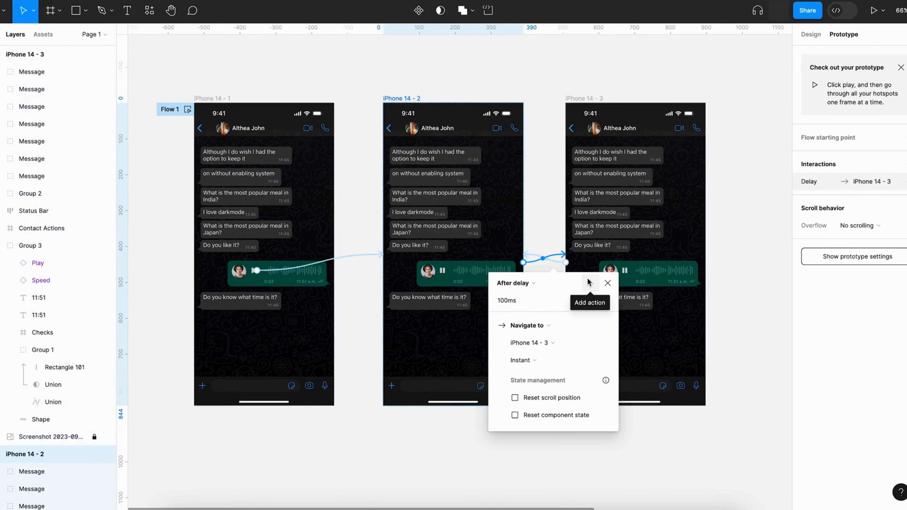
pyautogui.click(589, 283)
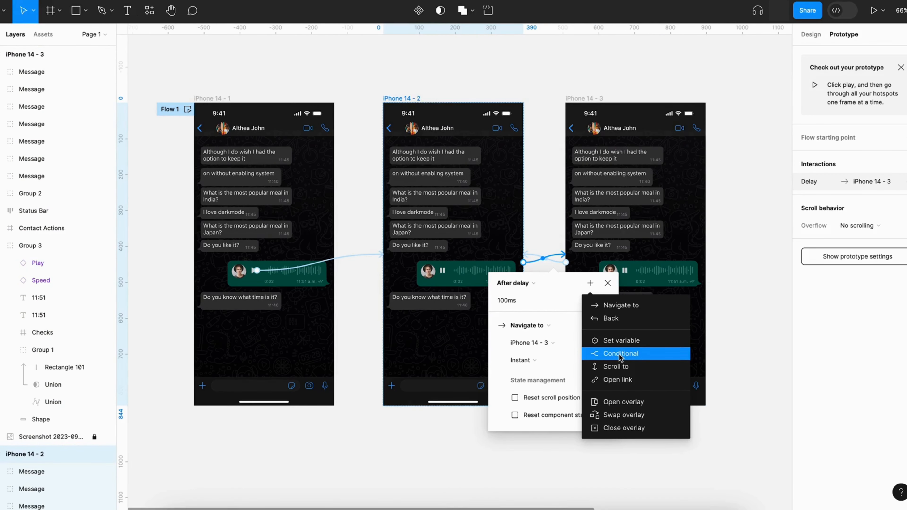
pyautogui.click(621, 341)
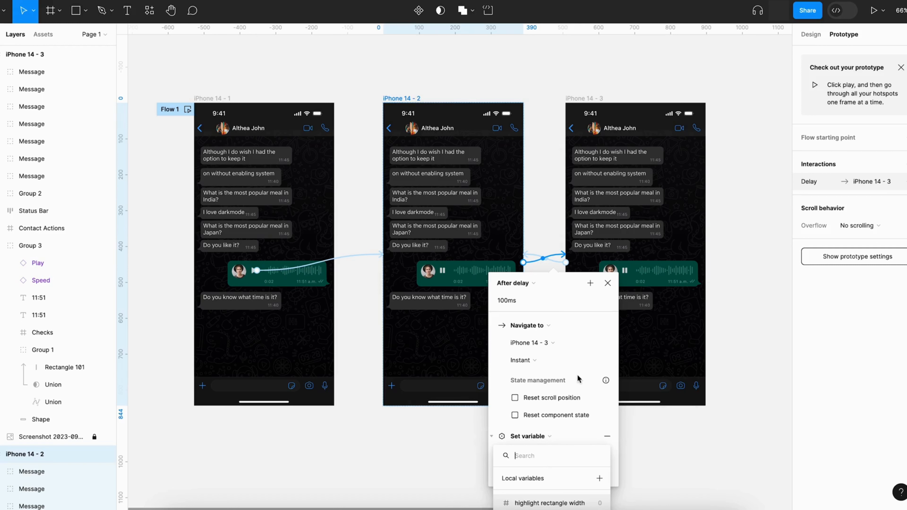
pyautogui.scroll(-5, 535, 462)
pyautogui.click(491, 352)
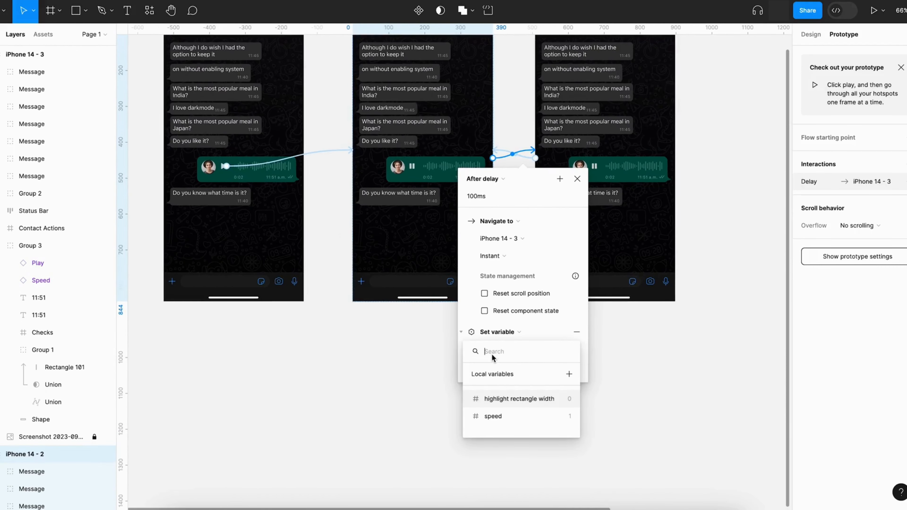
pyautogui.click(501, 399)
pyautogui.write('hig')
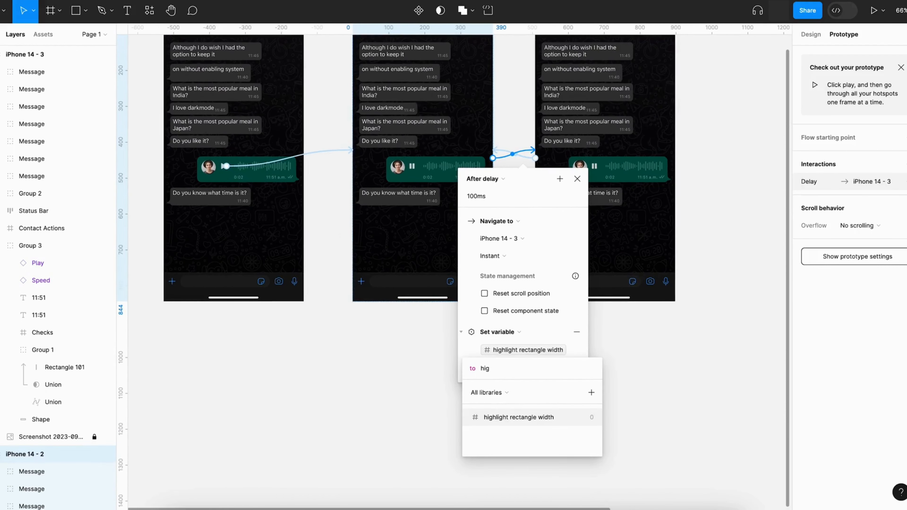
pyautogui.press('Return')
pyautogui.write('+ speed')
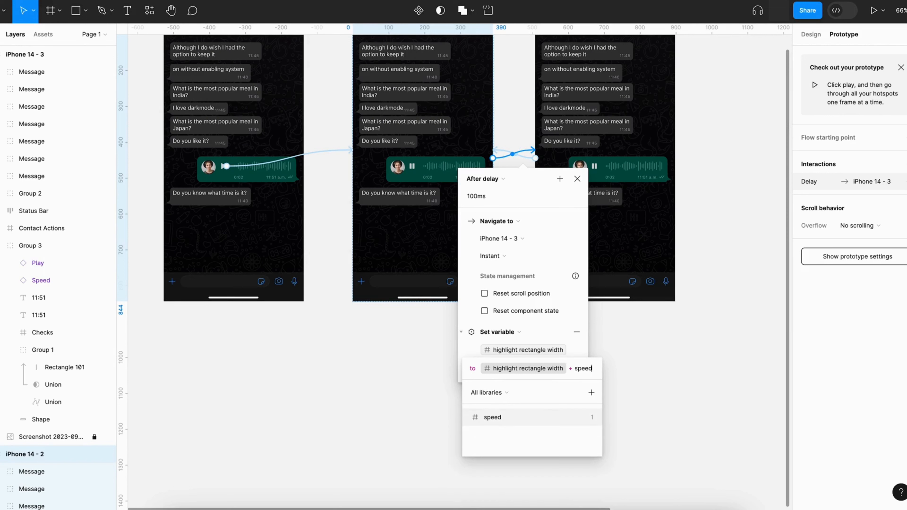
pyautogui.press('Return')
pyautogui.click(638, 399)
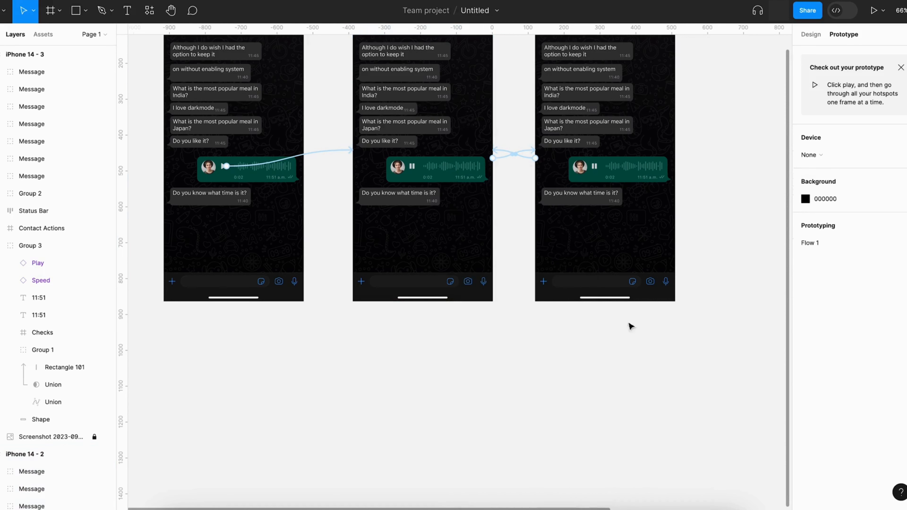
# Add a Set variable action to iPhone 14 - 3's delay interaction, setting highlight rectangle width to highlight rectangle width + speed
pyautogui.click(506, 155)
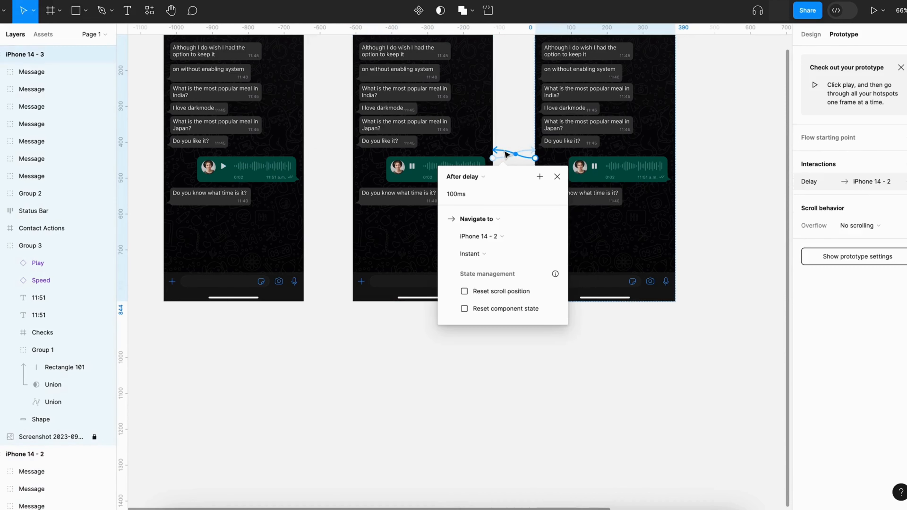
pyautogui.click(540, 177)
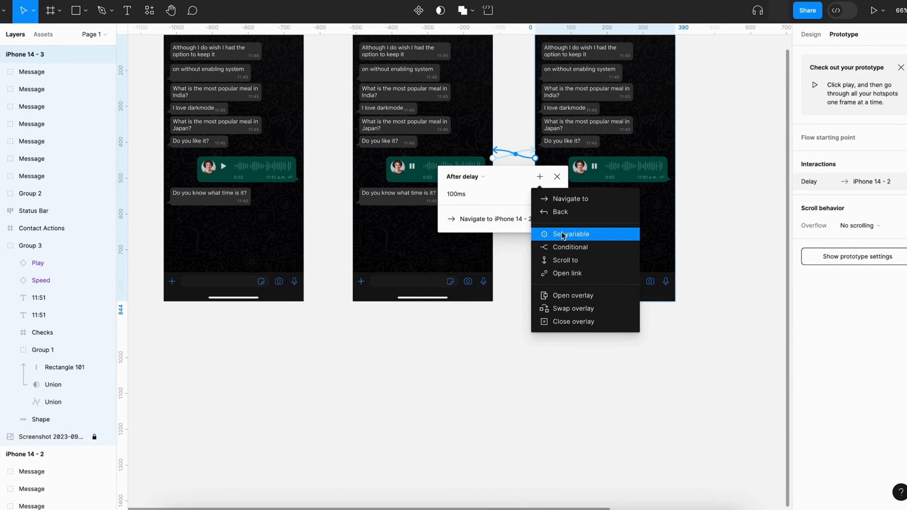
pyautogui.click(563, 234)
pyautogui.press('Return')
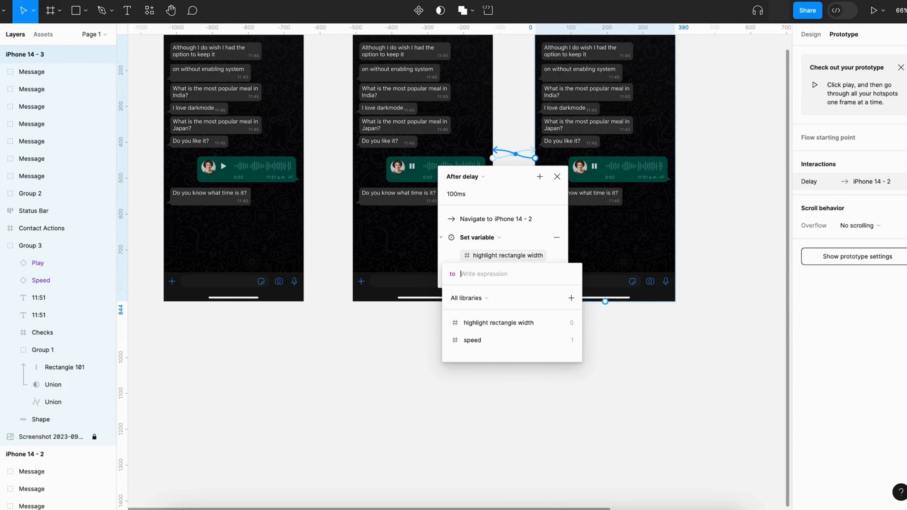
pyautogui.write('hig')
pyautogui.press('Return')
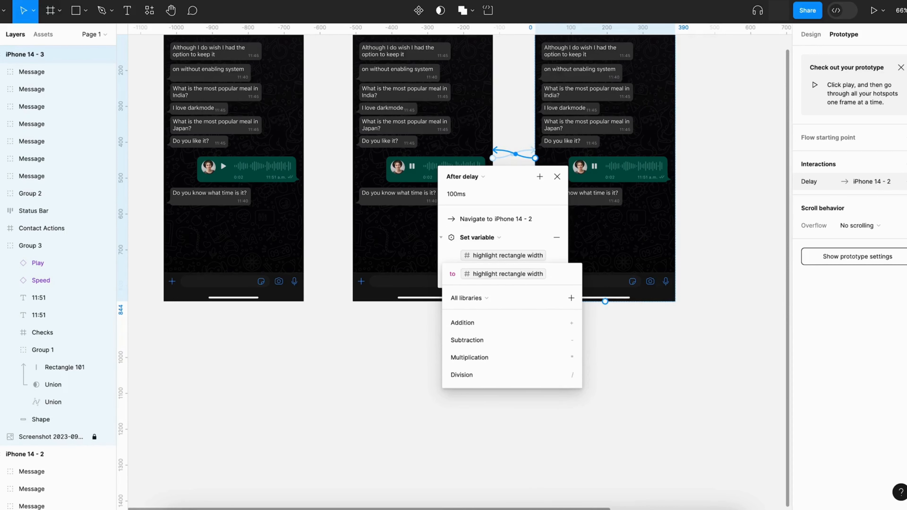
pyautogui.write('+spe')
pyautogui.press('Return')
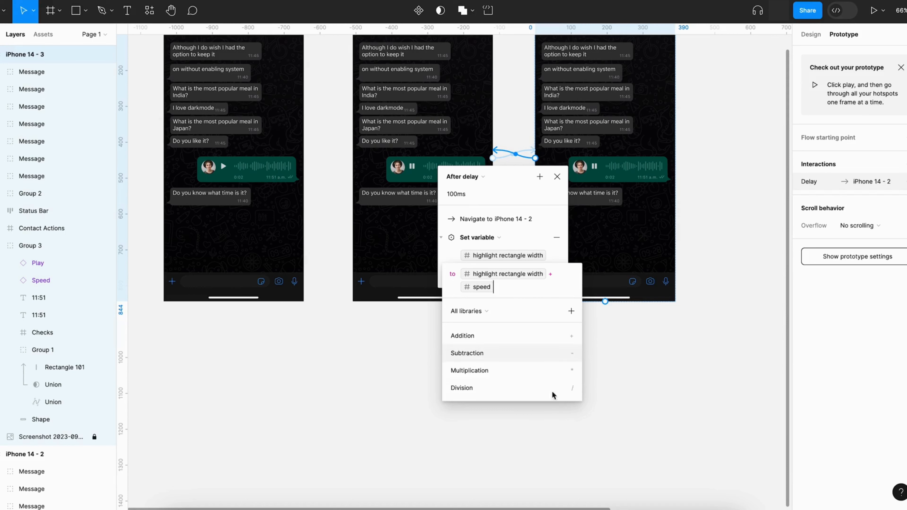
pyautogui.click(410, 469)
pyautogui.click(411, 468)
# Preview Flow 1, play the voice message to check the waveform highlight, and close the preview
pyautogui.scroll(-2, 412, 470)
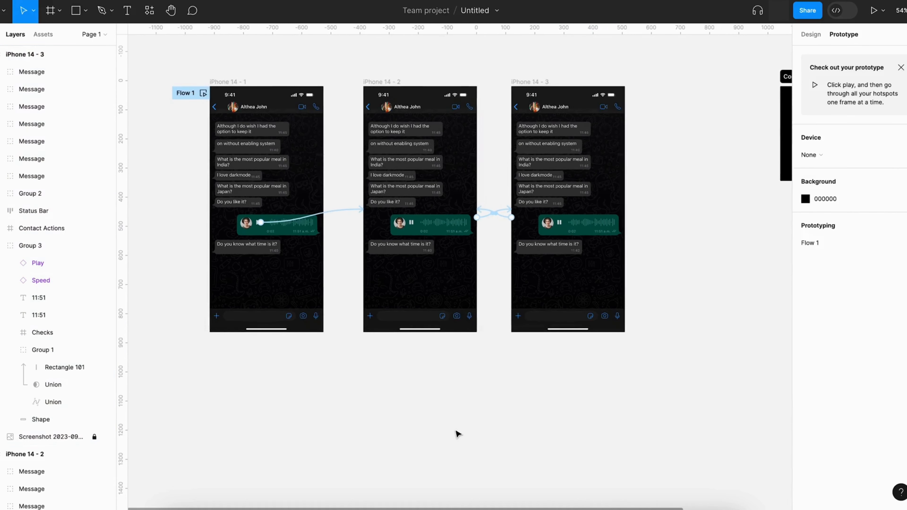
pyautogui.hscroll(-2, 437, 429)
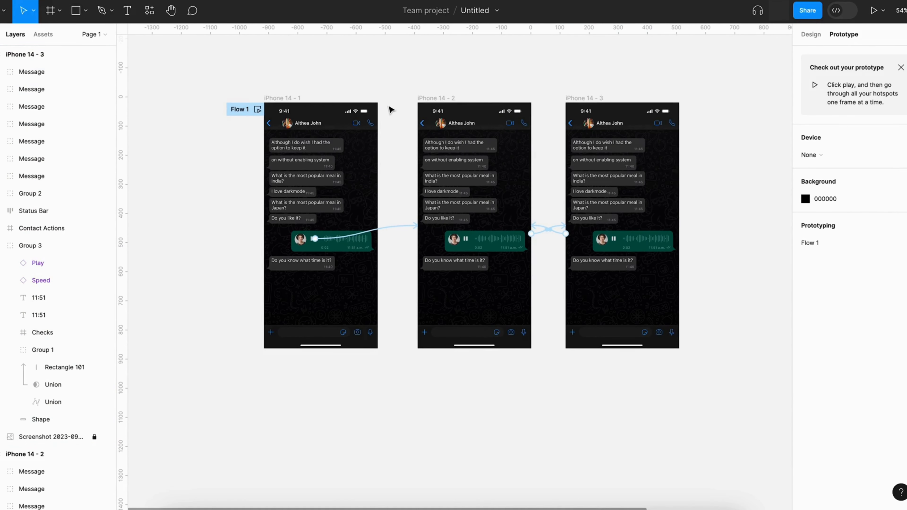
pyautogui.click(255, 110)
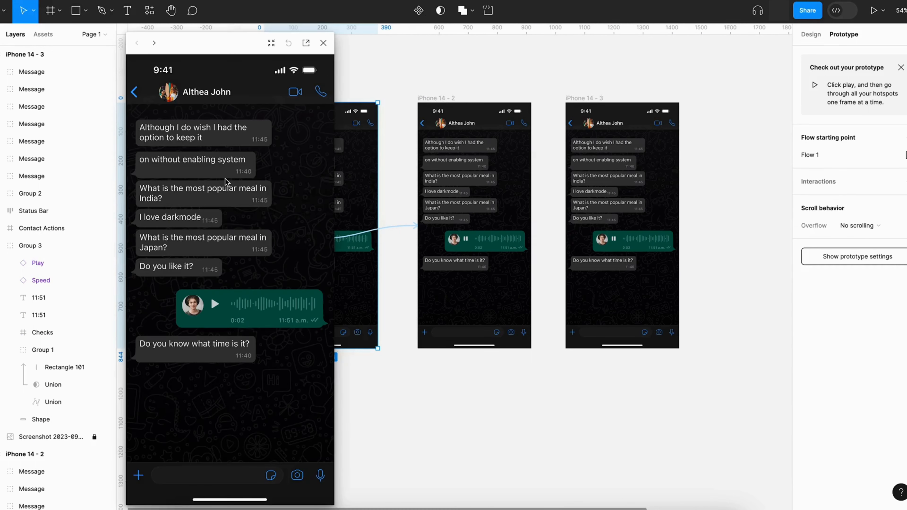
pyautogui.click(213, 307)
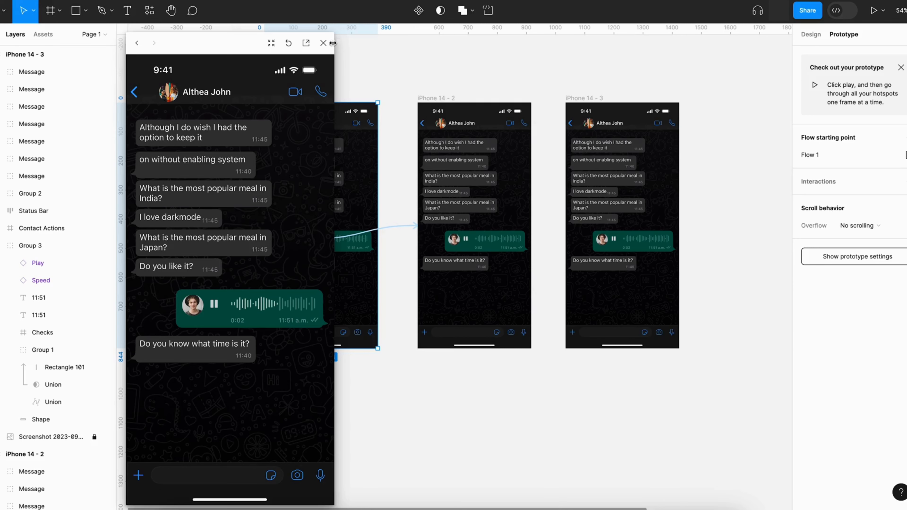
pyautogui.click(323, 43)
# Change the Speed instance over the avatar in iPhone 14 - 2 from image to the speed 1 variant
pyautogui.keyDown('ctrl'); pyautogui.click(454, 238); pyautogui.keyUp('ctrl')
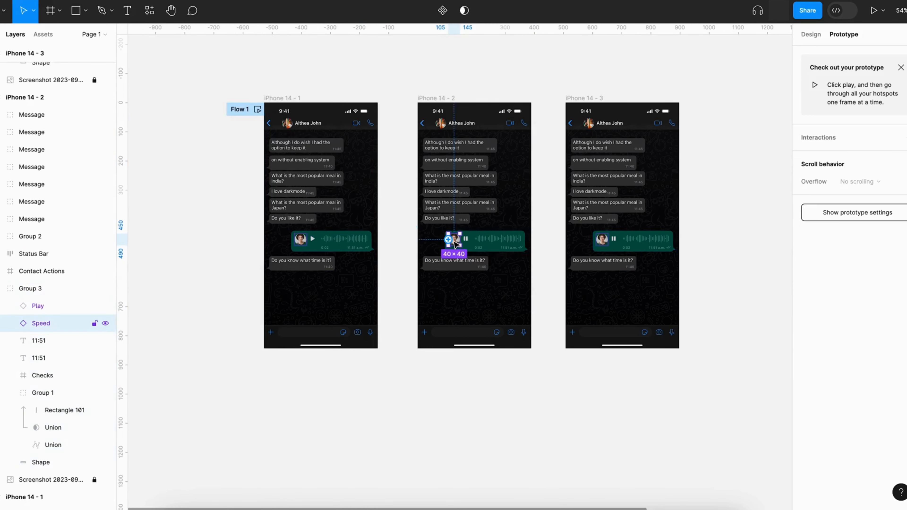
pyautogui.scroll(5, 454, 238)
pyautogui.click(810, 35)
pyautogui.click(869, 193)
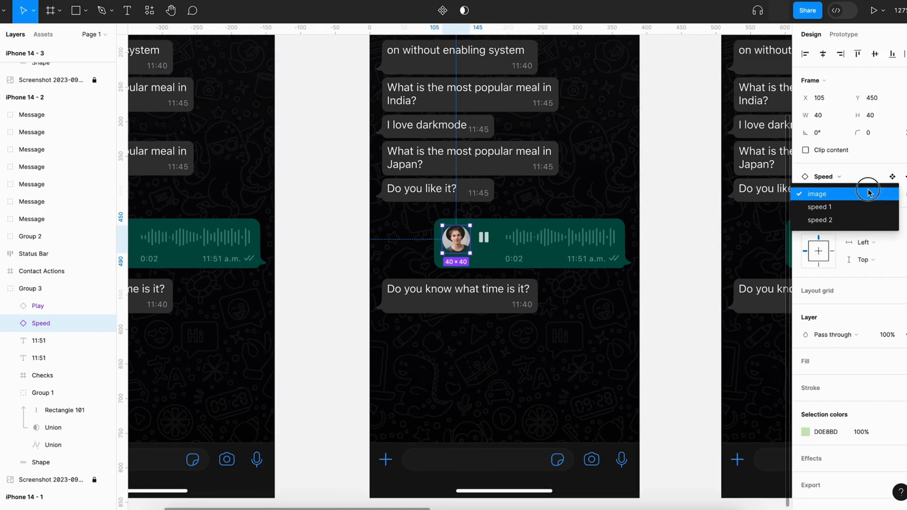
pyautogui.click(868, 208)
# Change the Speed instance over the avatar in iPhone 14 - 3 to the speed 2 variant and deselect it
pyautogui.hscroll(5, 625, 239)
pyautogui.doubleClick(630, 238)
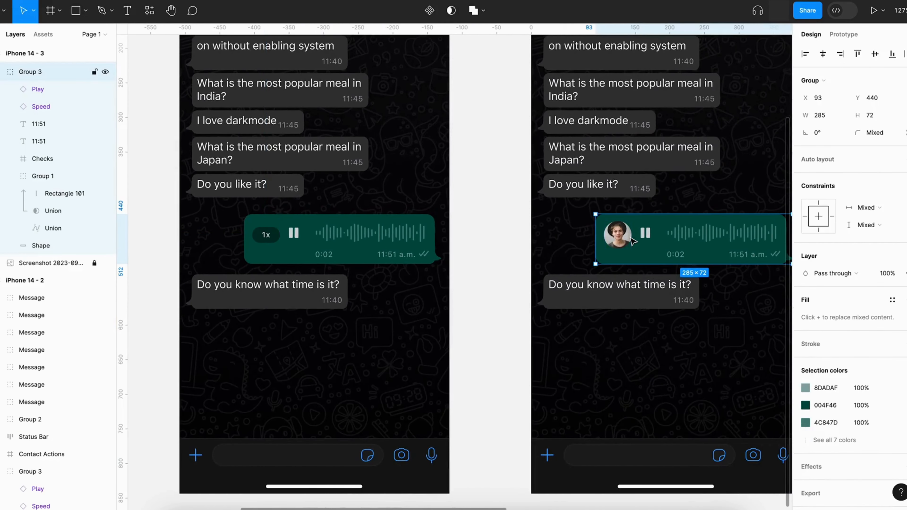
pyautogui.click(865, 193)
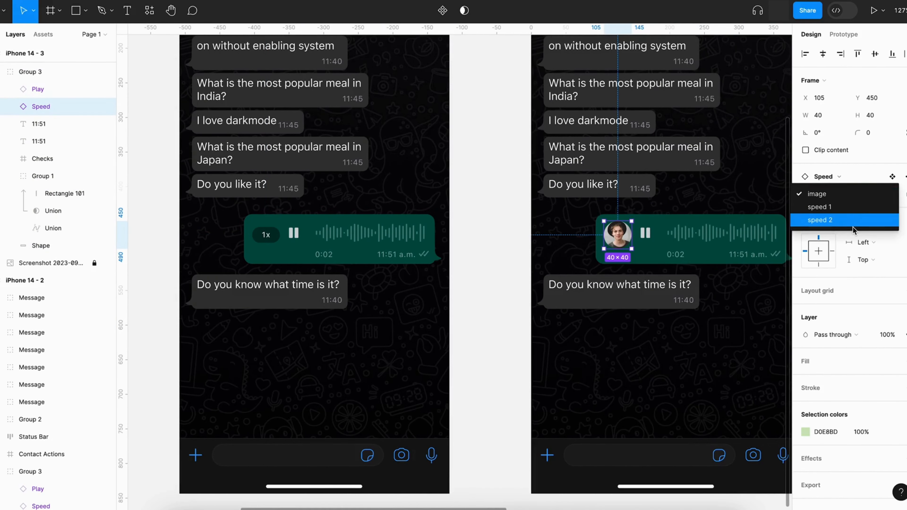
pyautogui.click(846, 225)
pyautogui.press('Escape')
pyautogui.scroll(-5, 506, 249)
pyautogui.scroll(4, 506, 249)
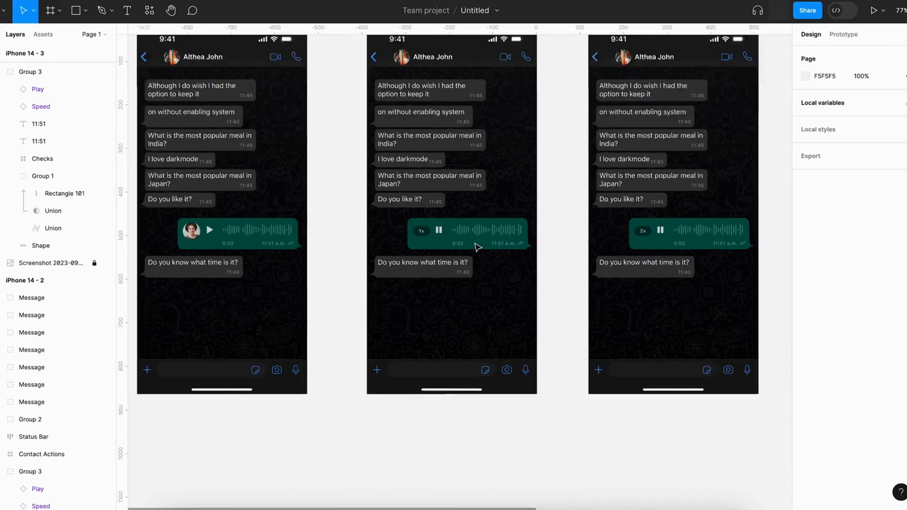
# In the Speed component set, link the speed 1 variant to speed 2 with an on-click Change to interaction
pyautogui.scroll(-5, 414, 232)
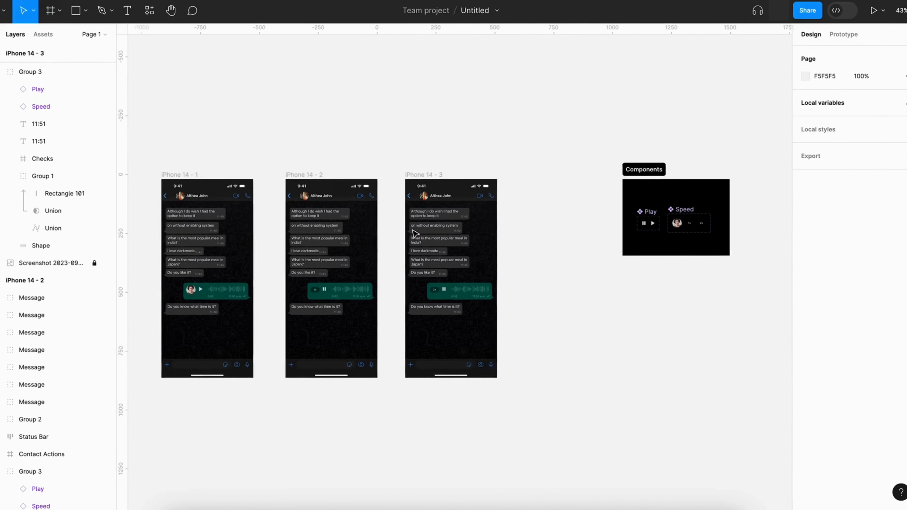
pyautogui.hscroll(5, 500, 250)
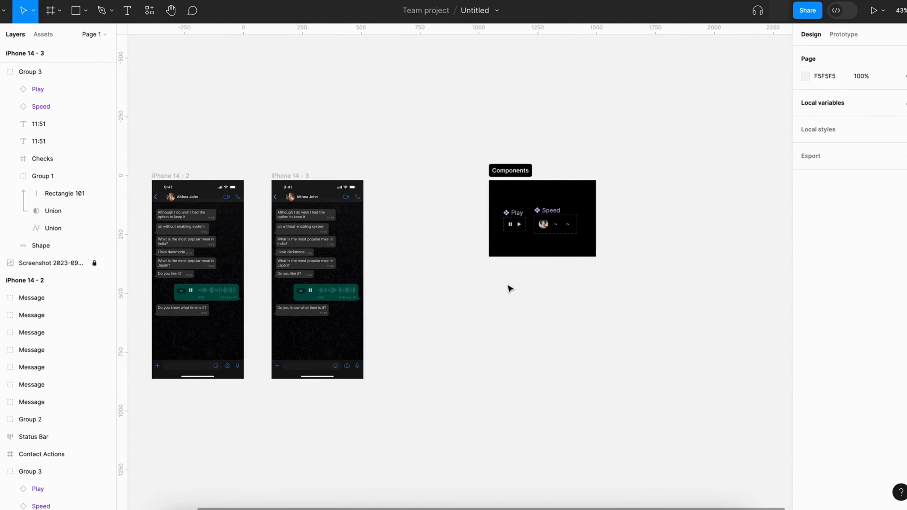
pyautogui.scroll(5, 589, 247)
pyautogui.scroll(2, 464, 200)
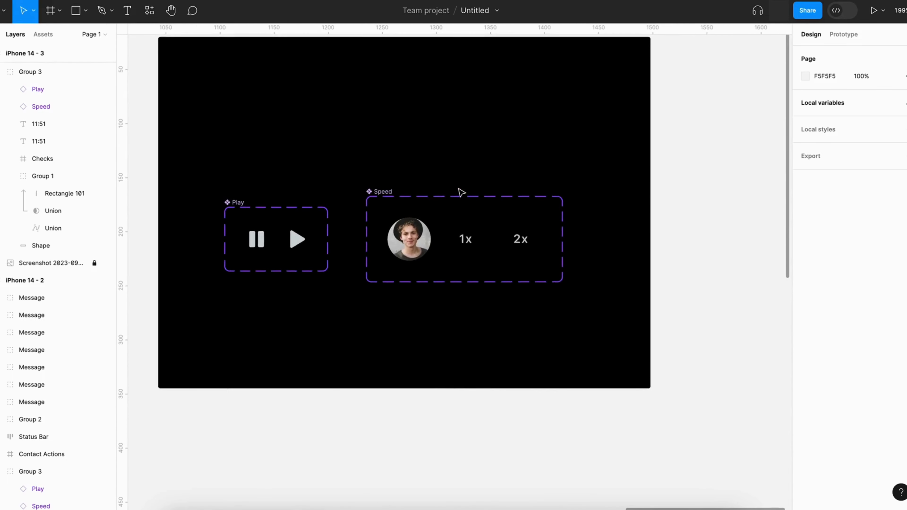
pyautogui.click(469, 254)
pyautogui.scroll(3, 471, 256)
pyautogui.click(855, 36)
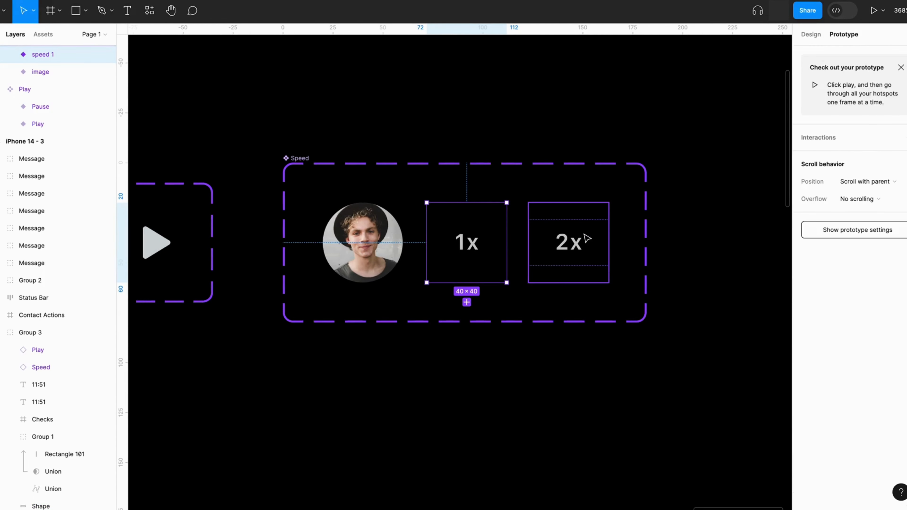
pyautogui.moveTo(507, 243); pyautogui.dragTo(568, 243)
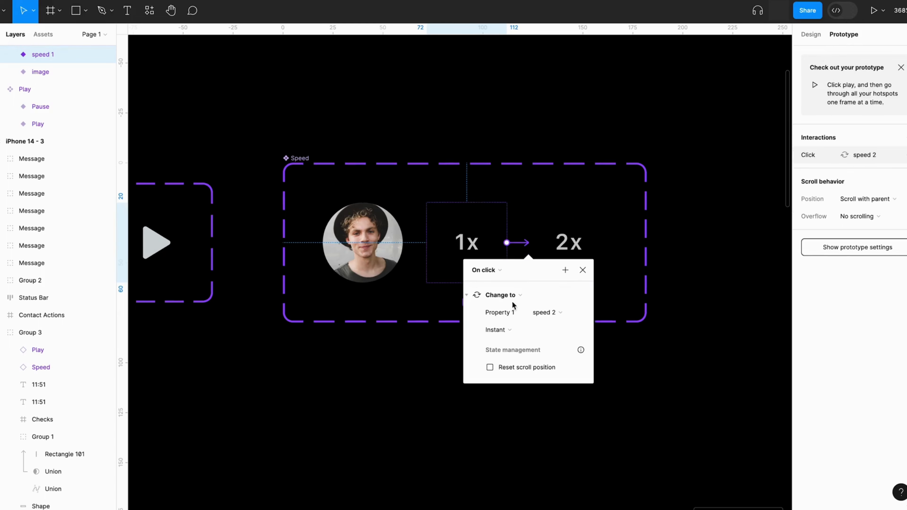
# Add a Set variable action to the speed 1 variant's click interaction, setting the speed variable to 4
pyautogui.click(466, 296)
pyautogui.click(565, 270)
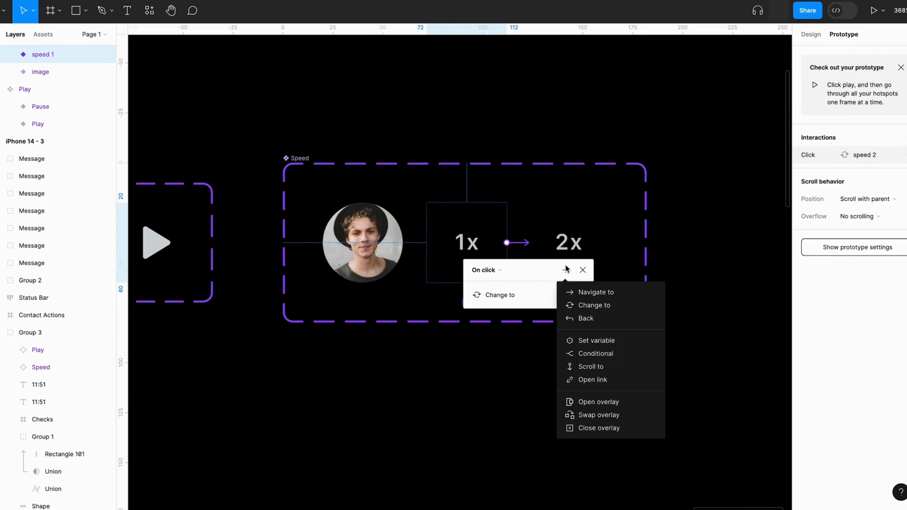
pyautogui.click(589, 355)
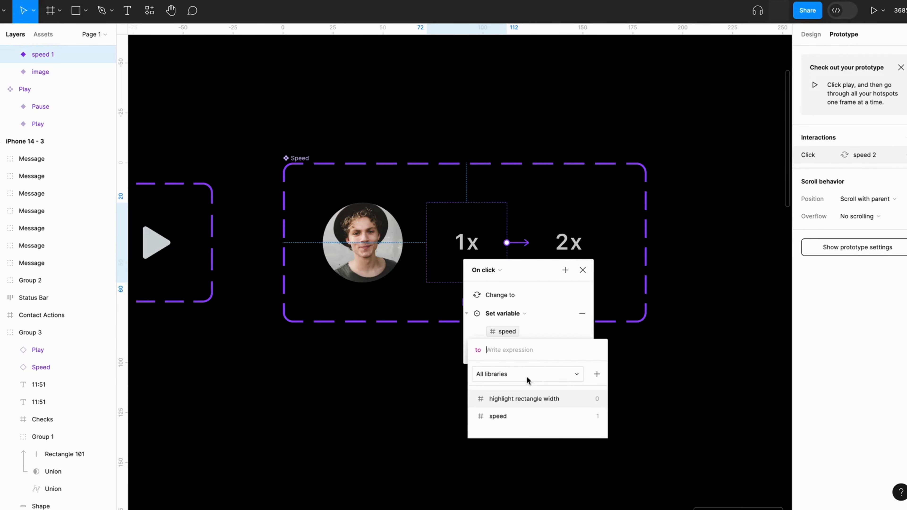
pyautogui.click(517, 414)
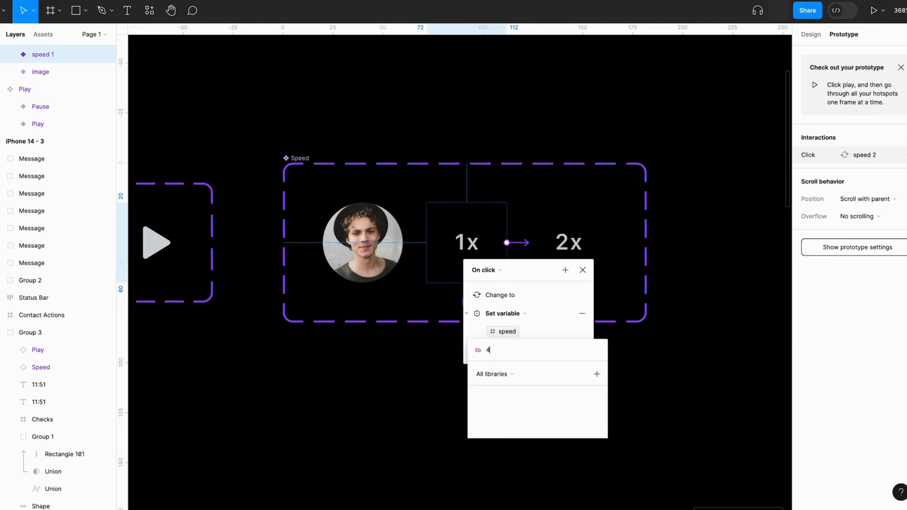
# Link the speed 2 variant back to speed 1 on click, adding a Set variable action that sets speed to 1
pyautogui.click(569, 211)
pyautogui.moveTo(608, 243); pyautogui.dragTo(496, 266)
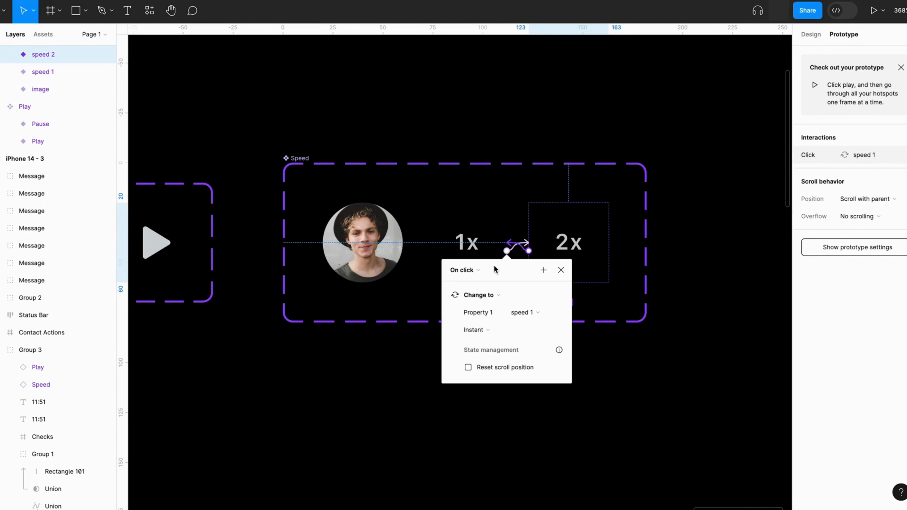
pyautogui.click(445, 297)
pyautogui.click(543, 270)
pyautogui.click(550, 340)
pyautogui.write('s')
pyautogui.click(533, 387)
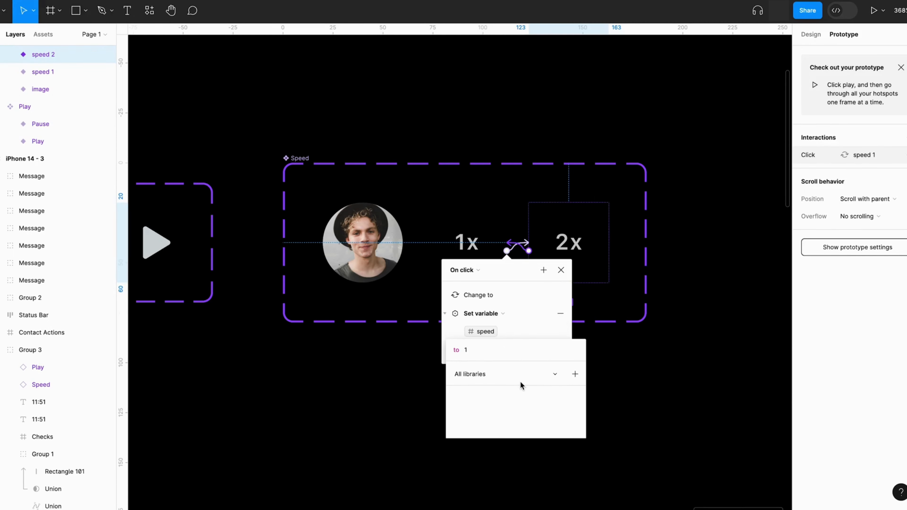
pyautogui.click(644, 370)
pyautogui.scroll(-5, 644, 371)
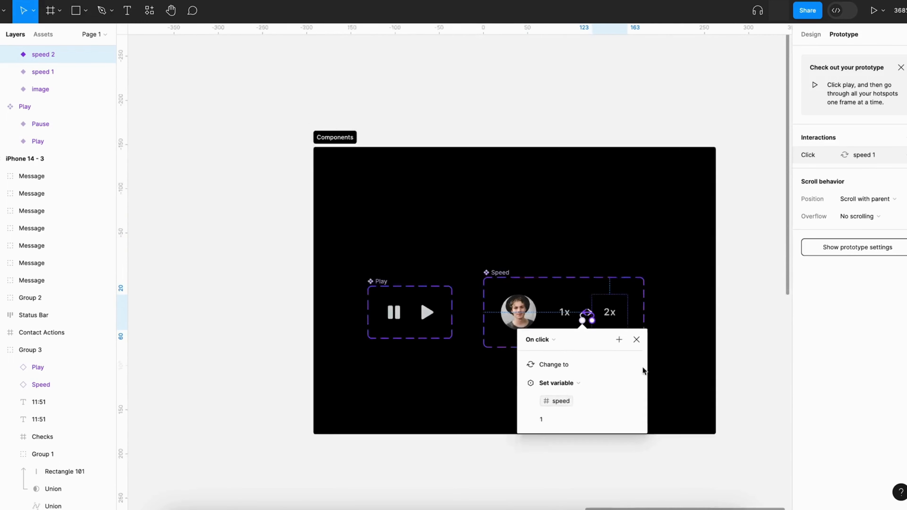
pyautogui.click(644, 371)
pyautogui.click(693, 322)
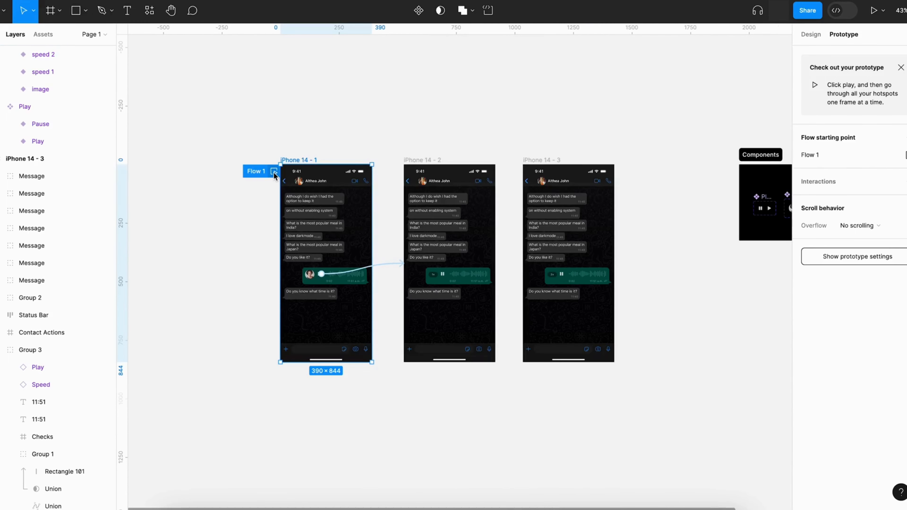
# Preview Flow 1, play the voice message, test the playback speed toggle, and close the preview
pyautogui.click(275, 174)
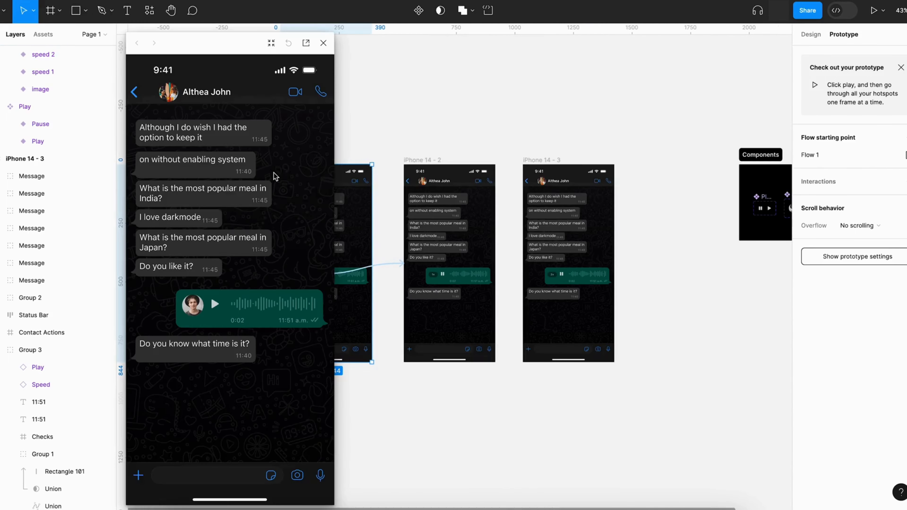
pyautogui.click(215, 304)
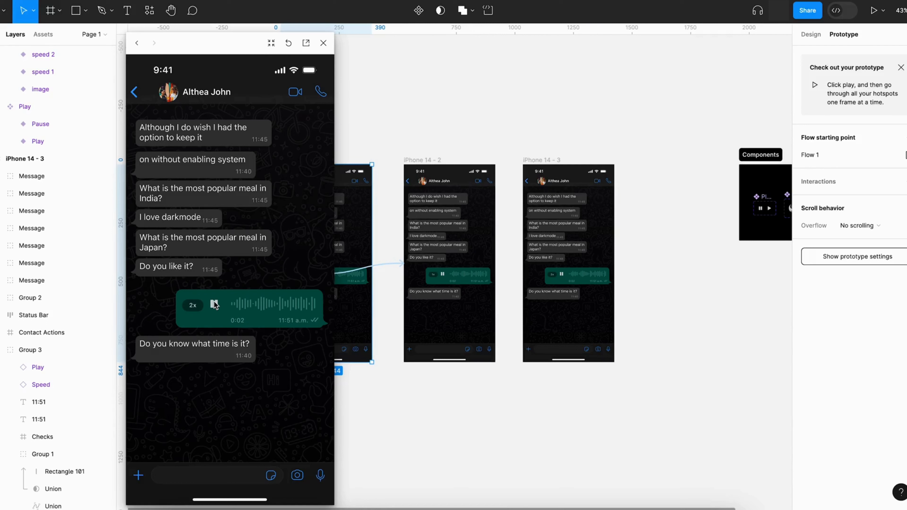
pyautogui.click(215, 303)
pyautogui.click(194, 308)
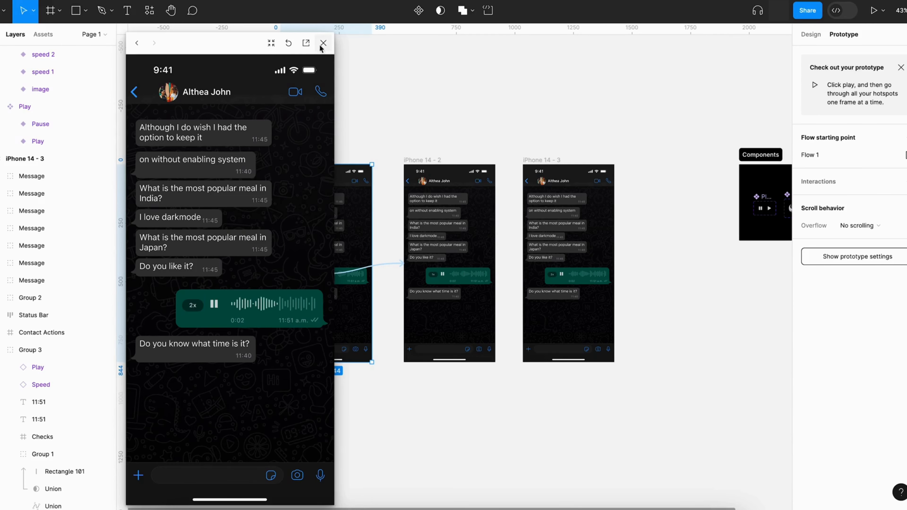
pyautogui.click(321, 46)
# Review the click interactions of both speed variants and reconnect speed 2 to speed 1 with Change to
pyautogui.hscroll(5, 372, 130)
pyautogui.scroll(5, 528, 148)
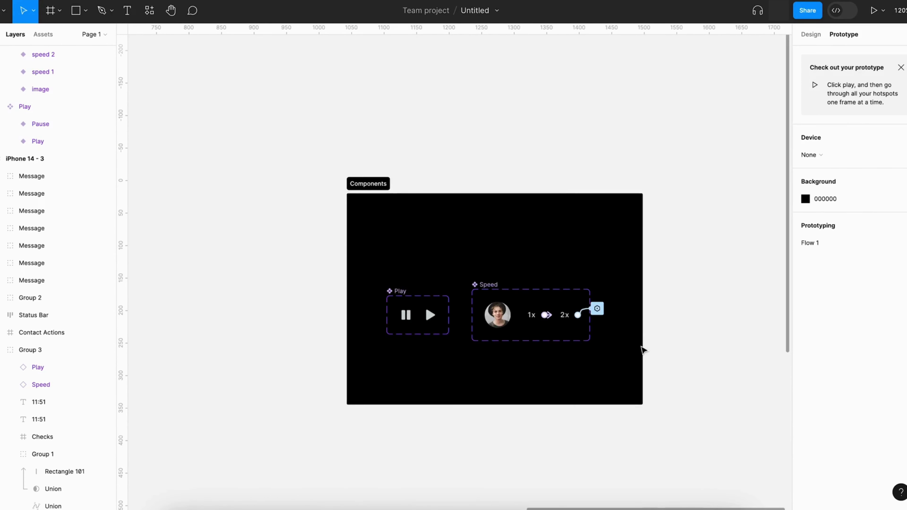
pyautogui.scroll(3, 642, 350)
pyautogui.scroll(5, 478, 325)
pyautogui.click(505, 253)
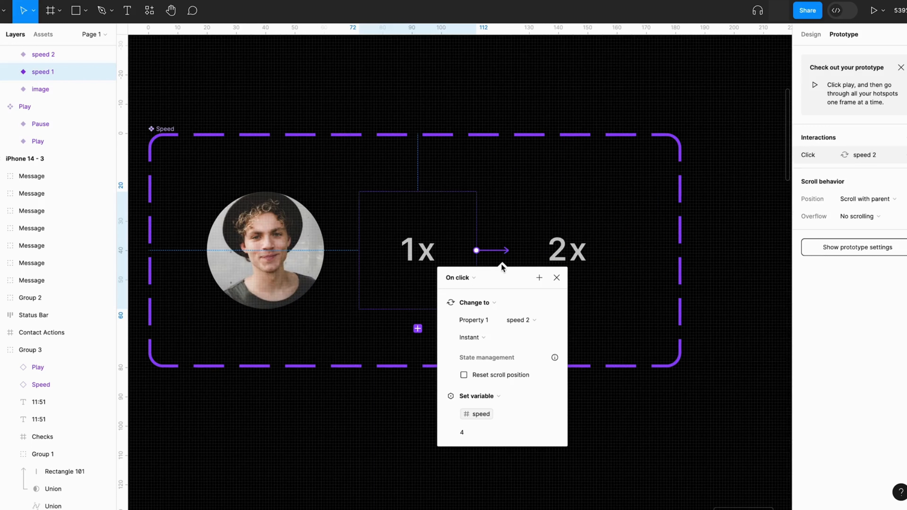
pyautogui.click(576, 251)
pyautogui.click(577, 251)
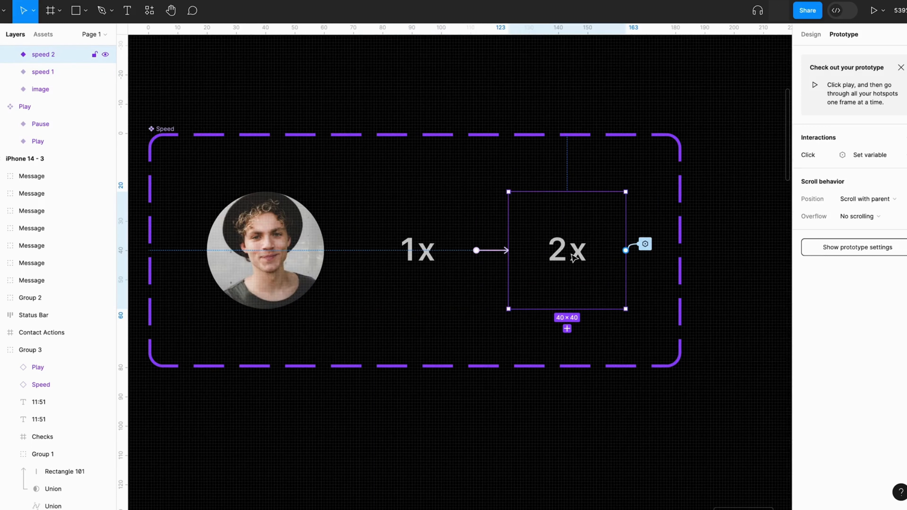
pyautogui.click(645, 245)
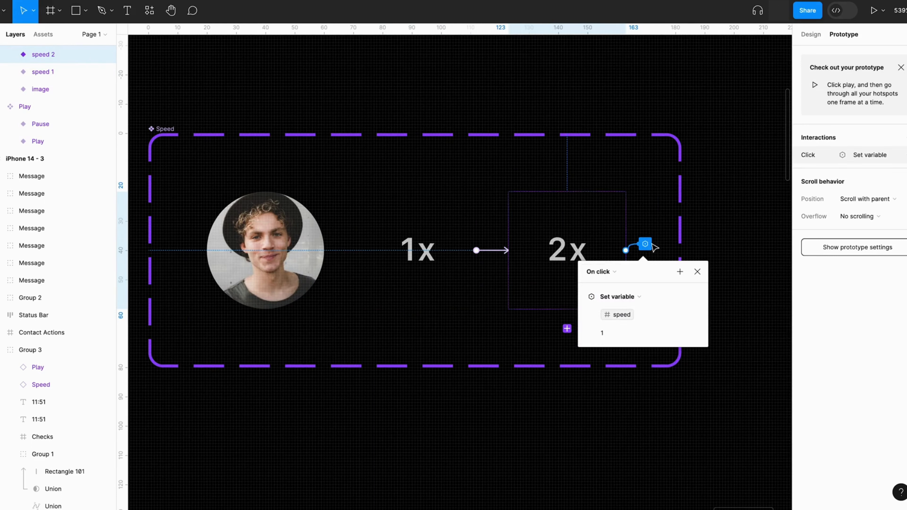
pyautogui.moveTo(642, 243); pyautogui.dragTo(465, 237)
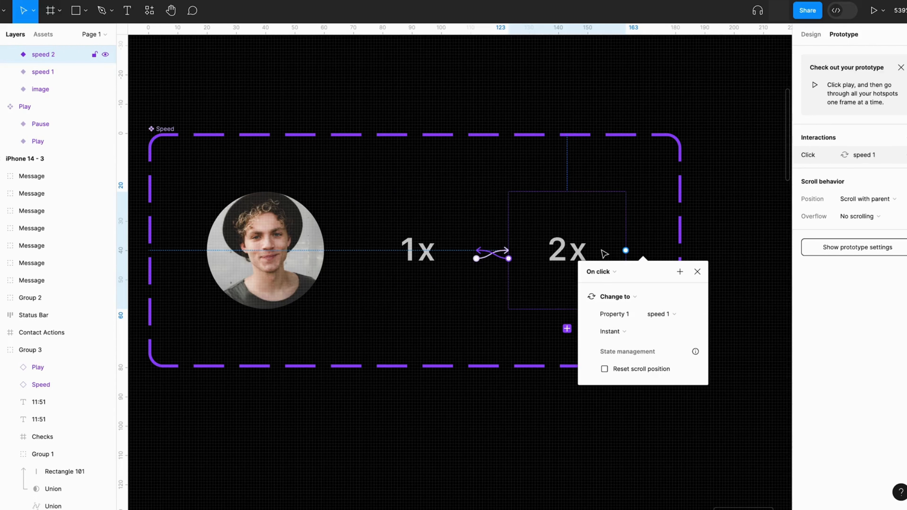
# Preview Flow 1 again from iPhone 14 - 1, start the voice message, and close the preview
pyautogui.scroll(-3, 605, 254)
pyautogui.scroll(-5, 656, 109)
pyautogui.hscroll(-5, 655, 109)
pyautogui.click(509, 193)
pyautogui.scroll(-3, 509, 192)
pyautogui.hscroll(-4, 510, 192)
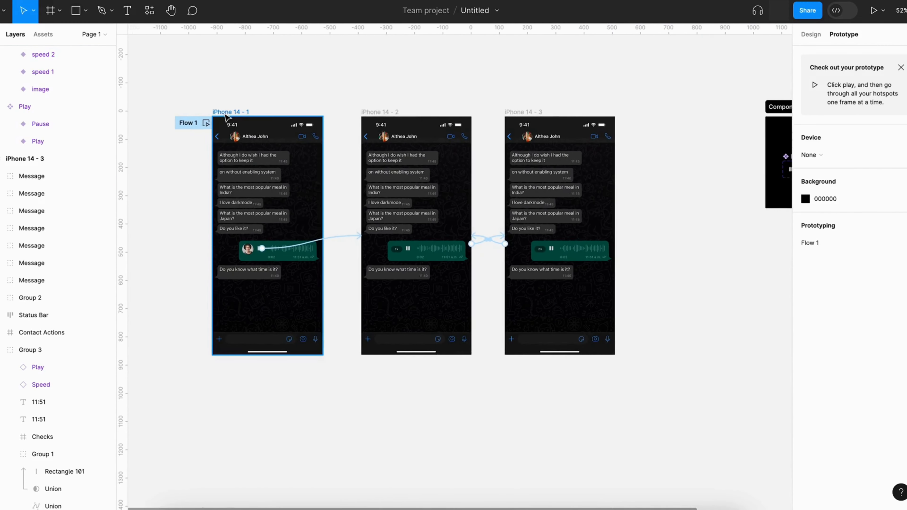
pyautogui.click(200, 121)
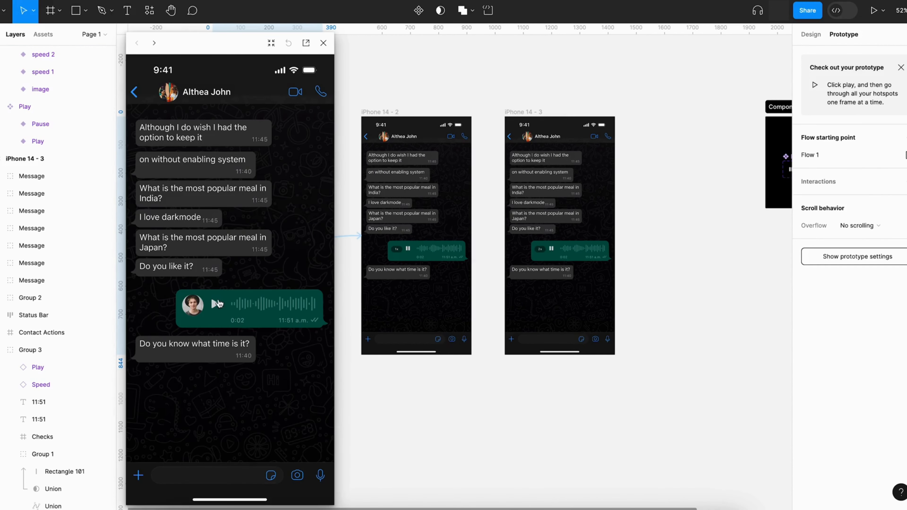
pyautogui.click(217, 304)
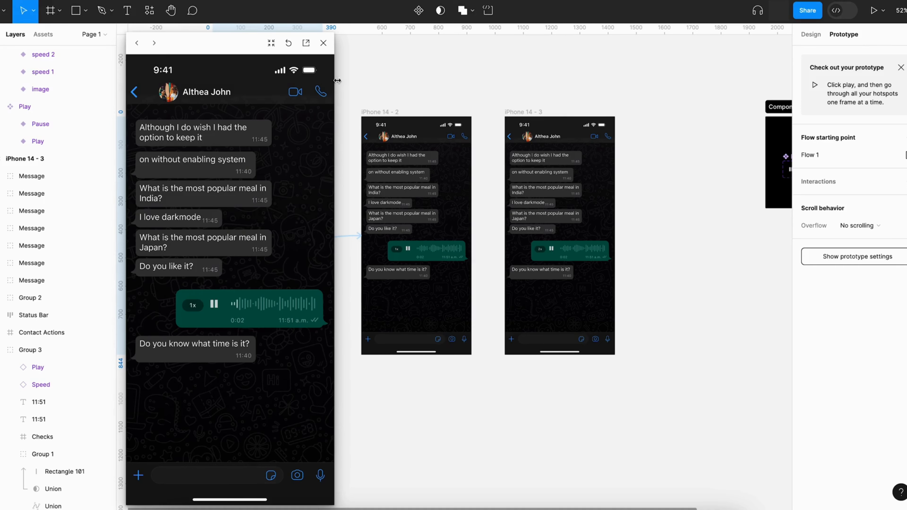
pyautogui.click(324, 43)
# Change the Speed instance in iPhone 14 - 3 to the speed 1 variant and deselect it
pyautogui.hscroll(10, 393, 63)
pyautogui.scroll(5, 566, 145)
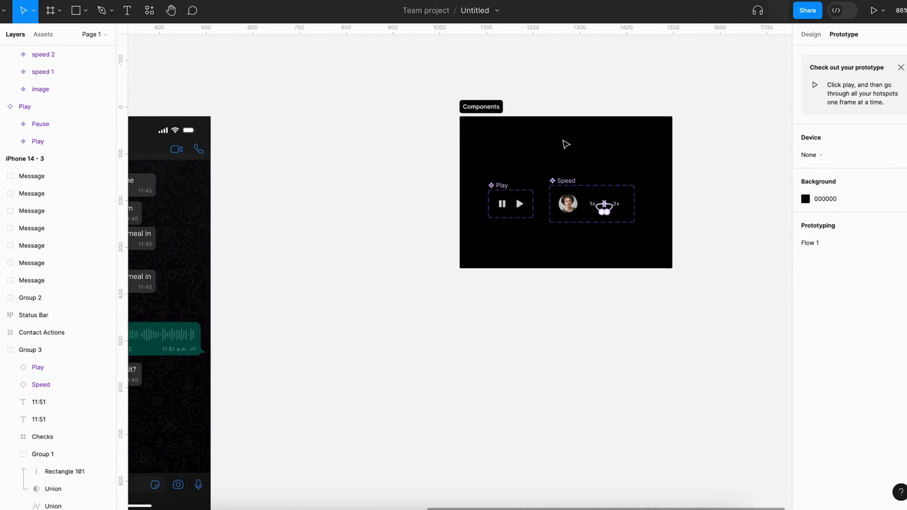
pyautogui.scroll(3, 675, 216)
pyautogui.scroll(-8, 676, 218)
pyautogui.scroll(6, 328, 280)
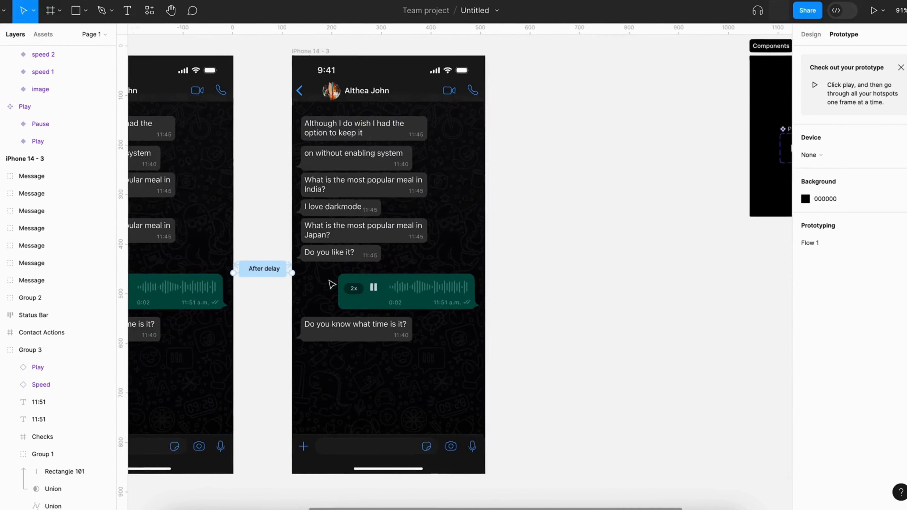
pyautogui.hscroll(-5, 331, 284)
pyautogui.doubleClick(468, 277)
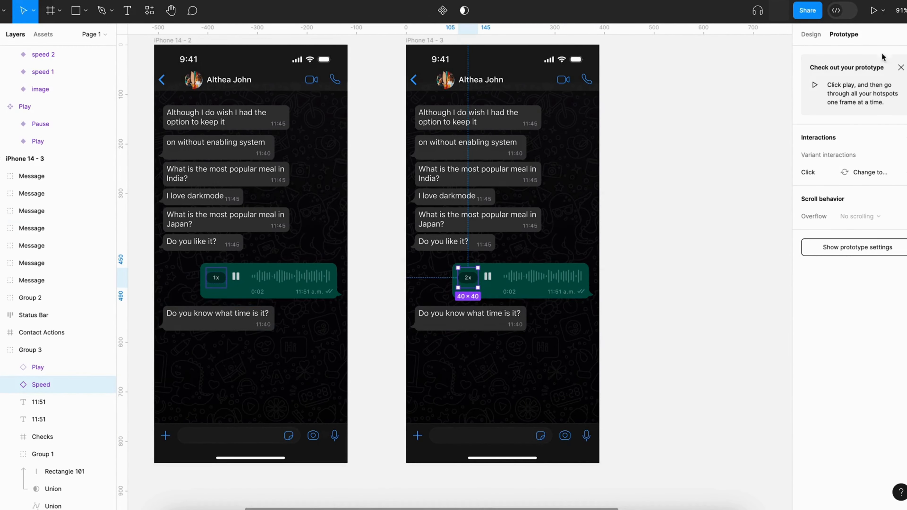
pyautogui.click(811, 34)
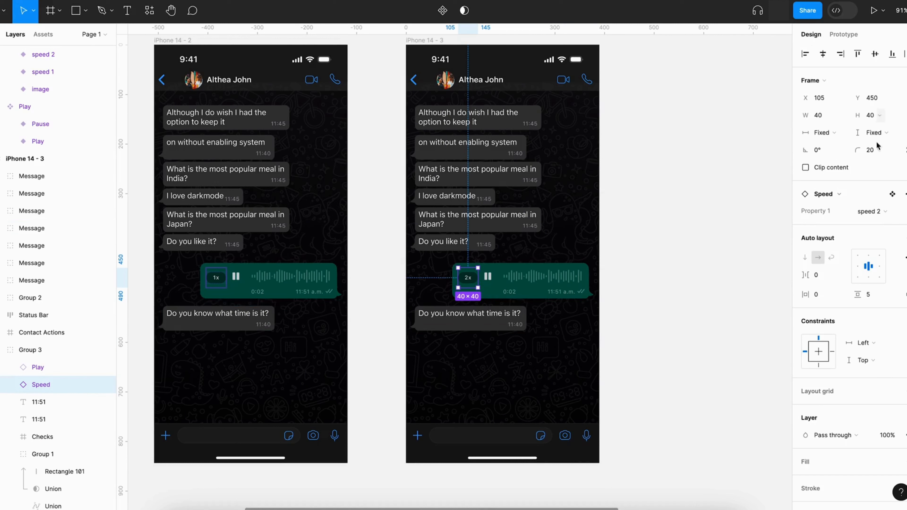
pyautogui.click(868, 216)
pyautogui.click(843, 200)
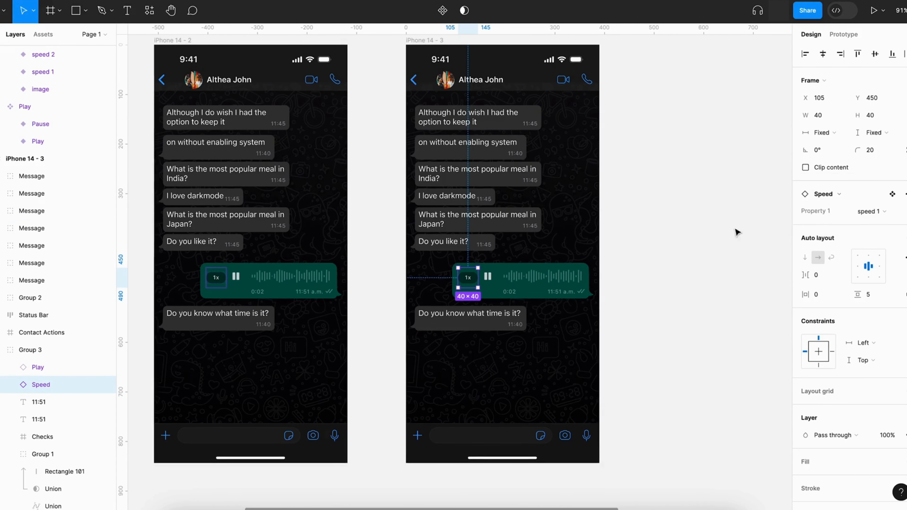
pyautogui.click(658, 243)
# Preview Flow 1, play the voice message at 1x, switch its playback speed, and close the preview
pyautogui.scroll(-5, 658, 243)
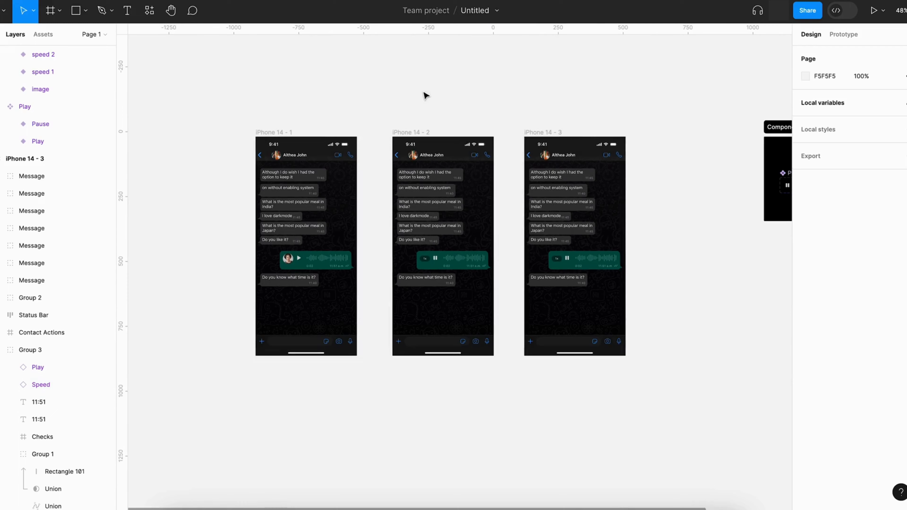
pyautogui.click(844, 34)
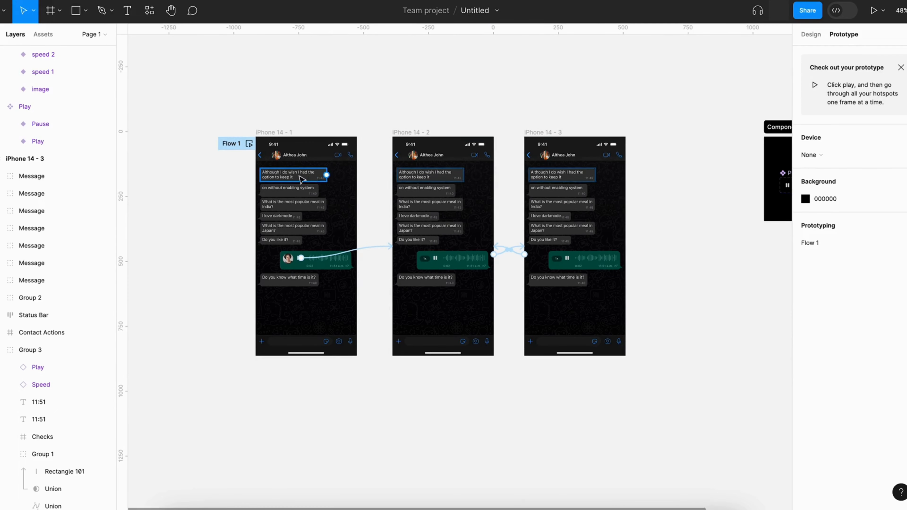
pyautogui.click(250, 145)
pyautogui.click(214, 304)
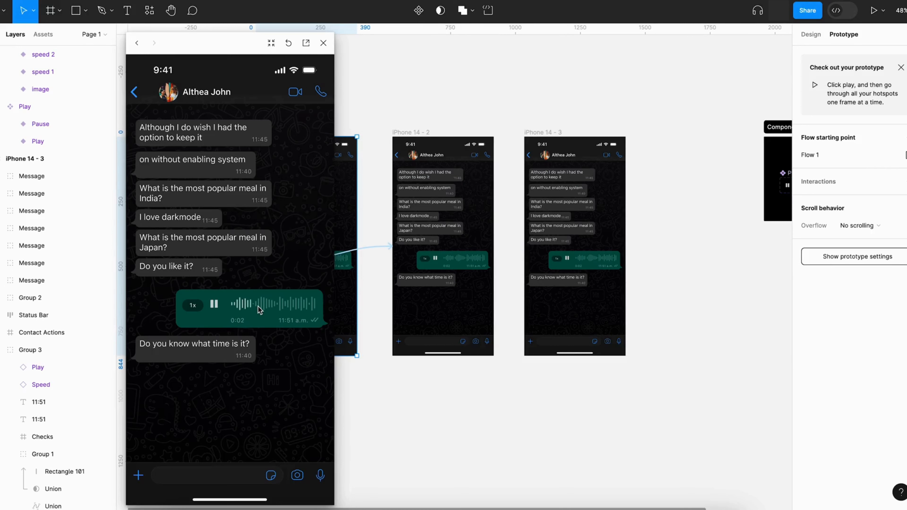
pyautogui.click(193, 305)
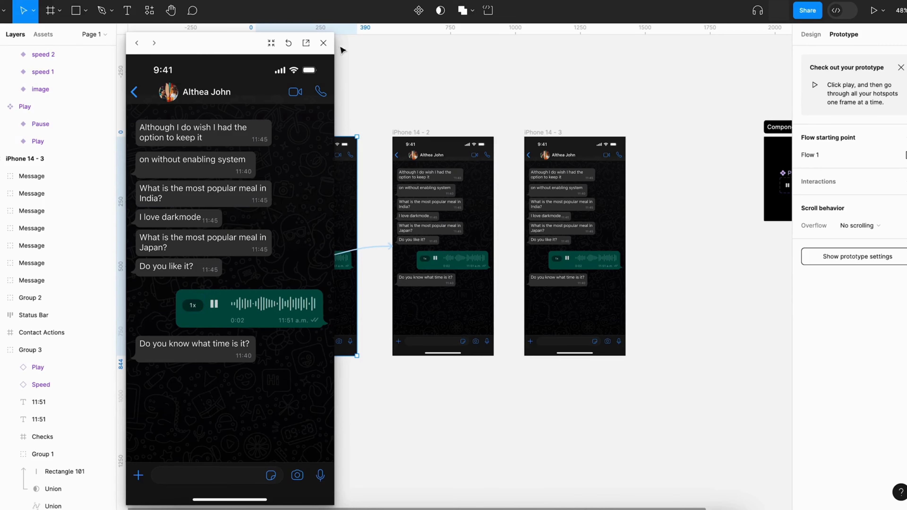
pyautogui.click(323, 43)
# Link the pause icon in iPhone 14 - 2 to iPhone 14 - 1 with an on-click Navigate to interaction
pyautogui.click(435, 258)
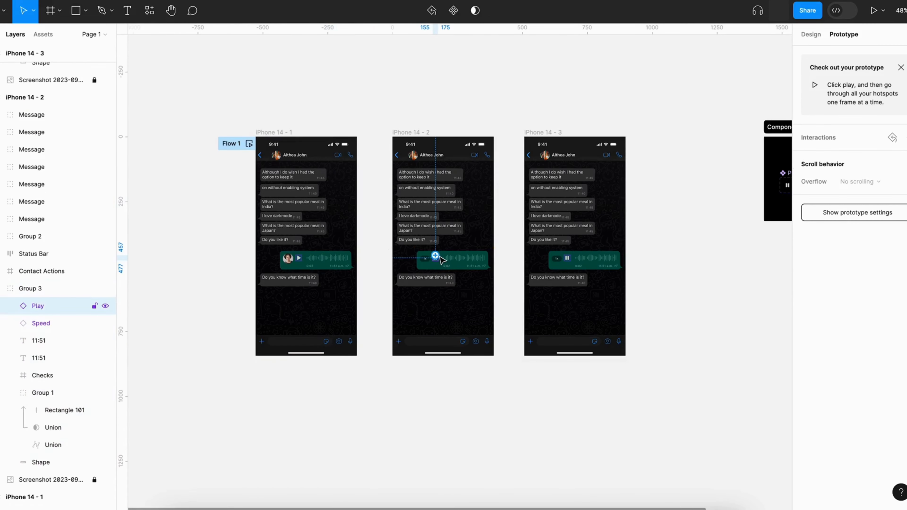
pyautogui.scroll(5, 442, 260)
pyautogui.moveTo(426, 261); pyautogui.dragTo(262, 283)
# Link the pause icon in iPhone 14 - 3 to iPhone 14 - 1 with an instant on-click Navigate to interaction
pyautogui.click(720, 262)
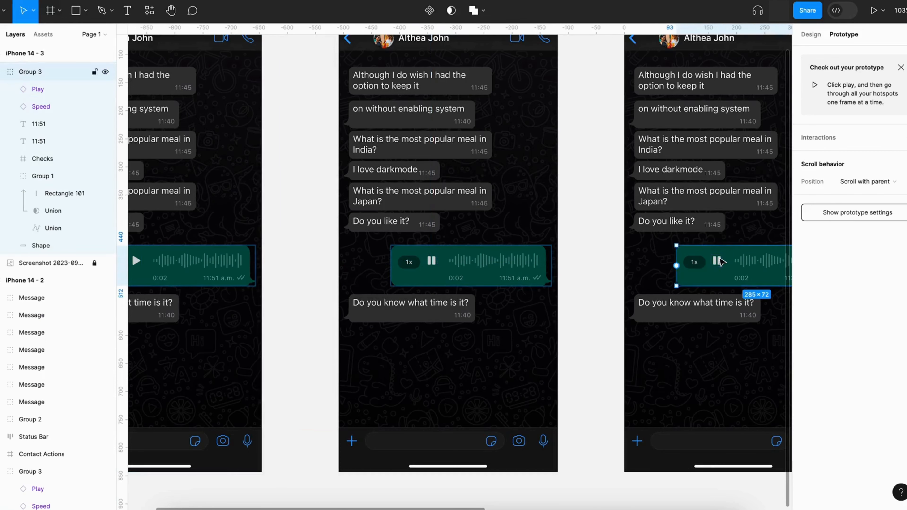
pyautogui.click(721, 262)
pyautogui.moveTo(712, 261); pyautogui.dragTo(257, 289)
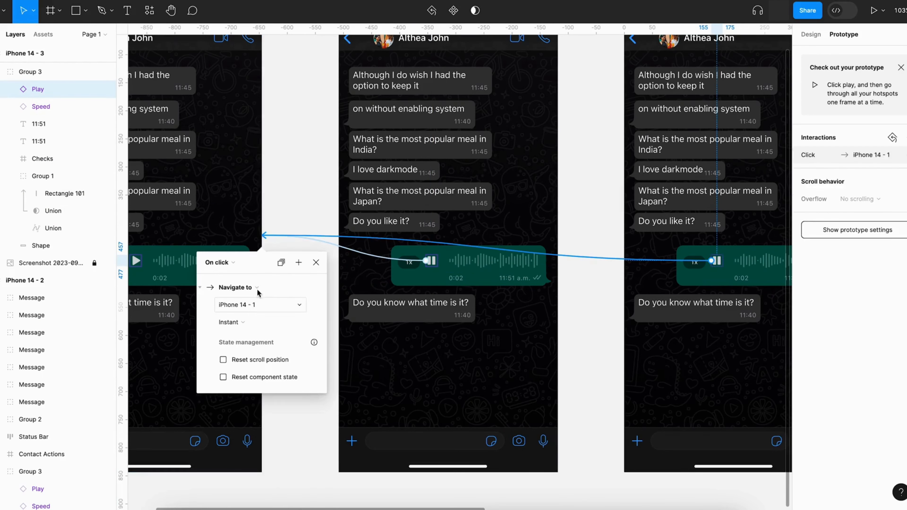
# Preview Flow 1, play and pause the voice message repeatedly to test the pause links, and close the preview
pyautogui.click(294, 217)
pyautogui.hotkey('shift', '1')
pyautogui.click(202, 125)
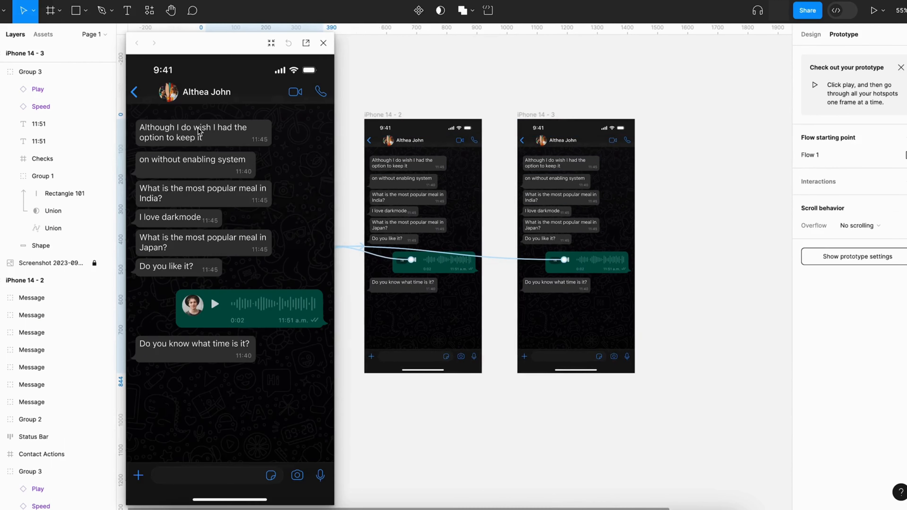
pyautogui.click(216, 305)
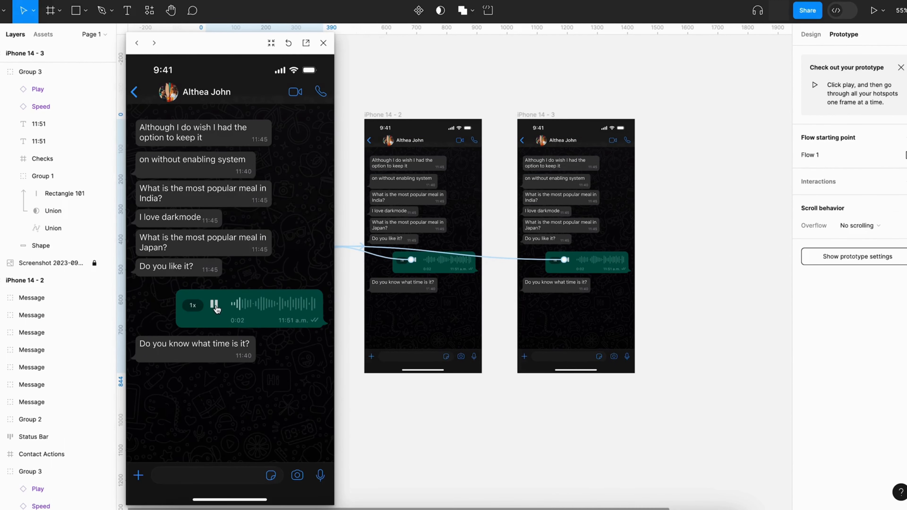
pyautogui.click(215, 304)
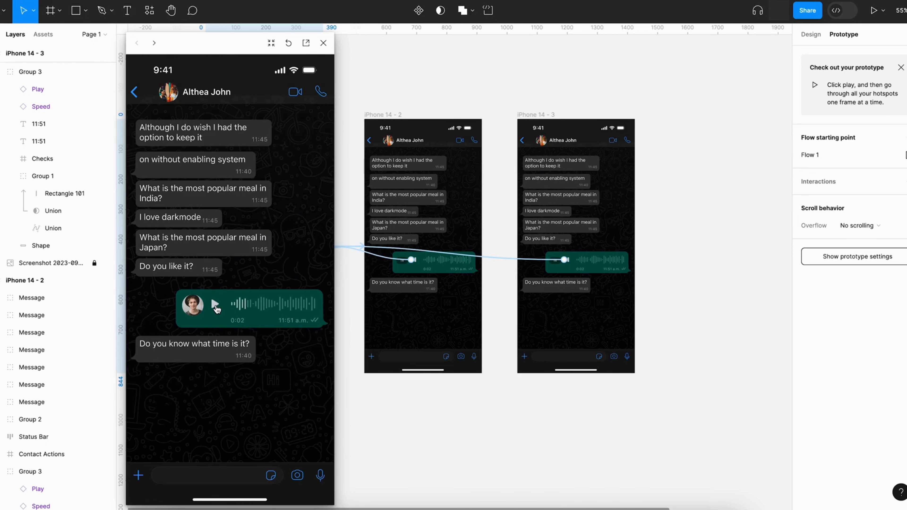
pyautogui.click(215, 306)
pyautogui.click(215, 305)
pyautogui.click(323, 43)
# Set the prototype's preview device to iPhone 14
pyautogui.click(372, 56)
pyautogui.click(820, 157)
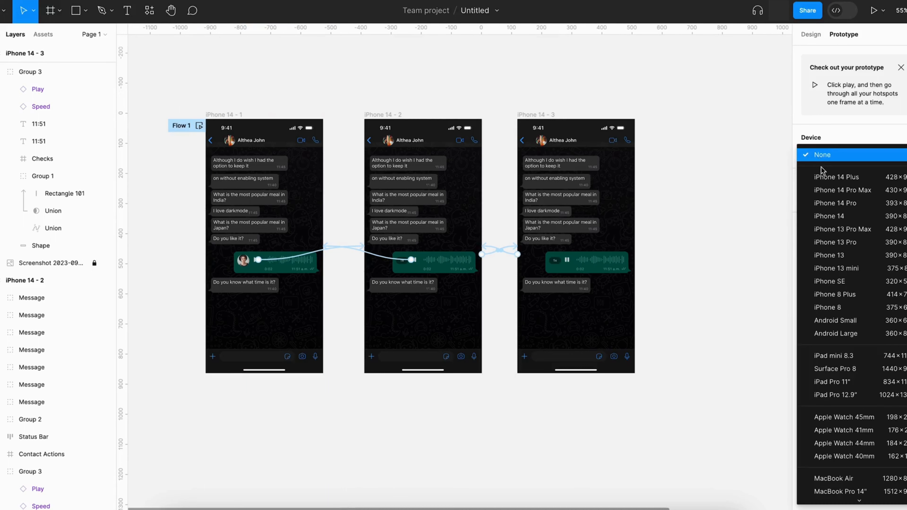
pyautogui.click(842, 215)
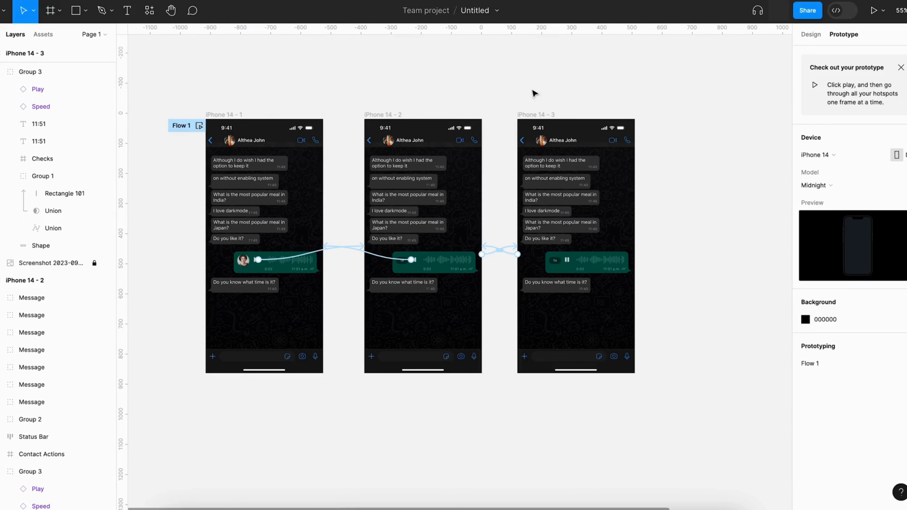
# Present Flow 1 in the full-size view and test the voice message's playback, 2x speed and pause controls
pyautogui.click(199, 125)
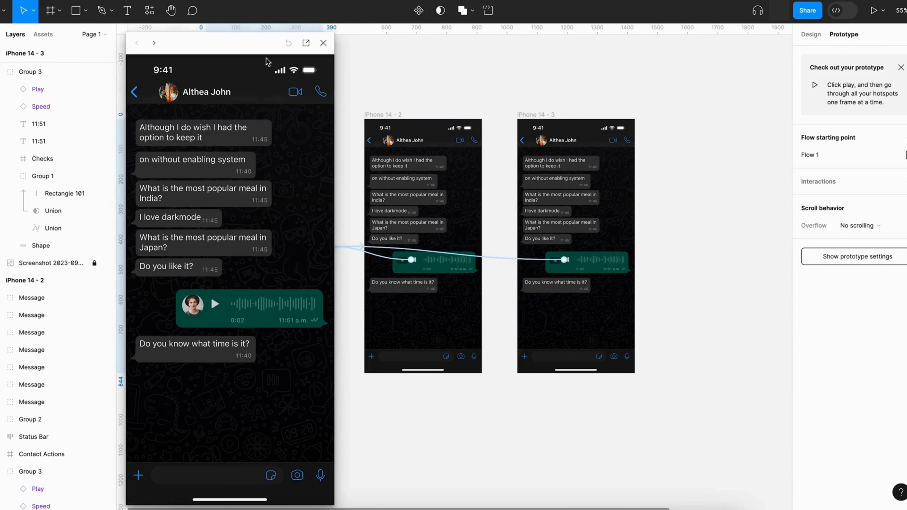
pyautogui.click(304, 41)
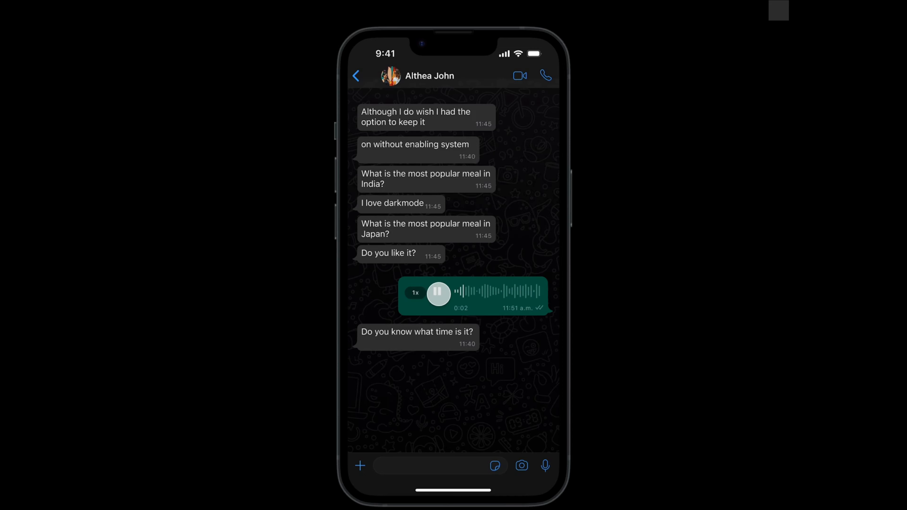
pyautogui.click(435, 293)
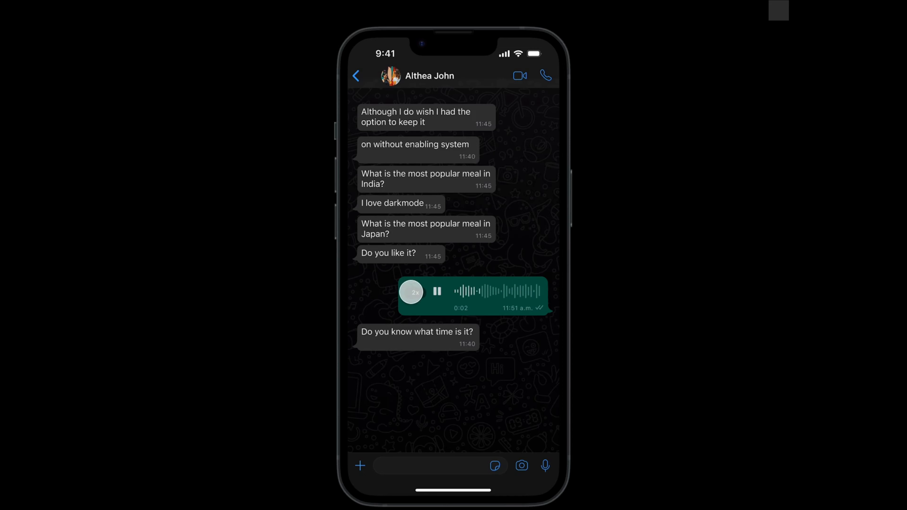
pyautogui.click(437, 291)
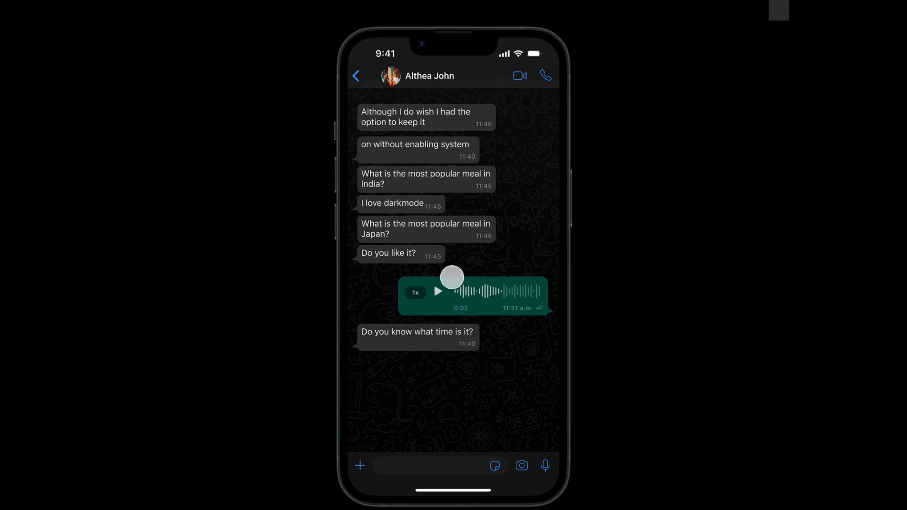